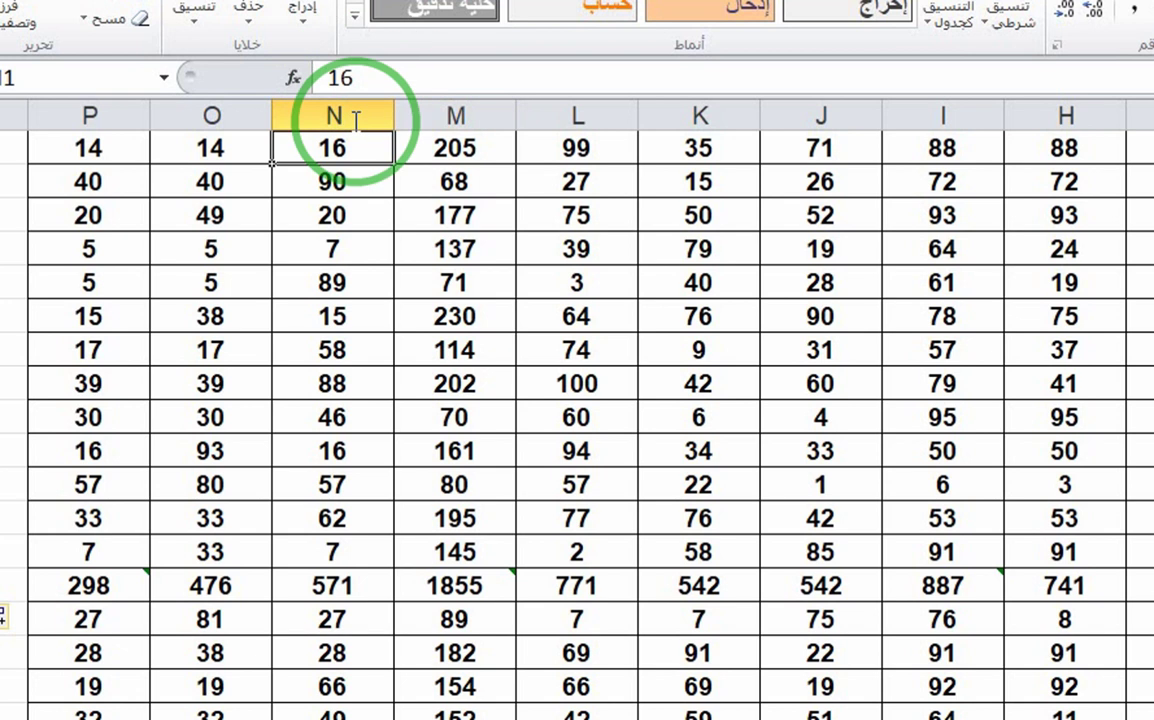
Step: Inspect sample cells in columns I to P to tell which hold formulas and which hold typed numbers
click(352, 183)
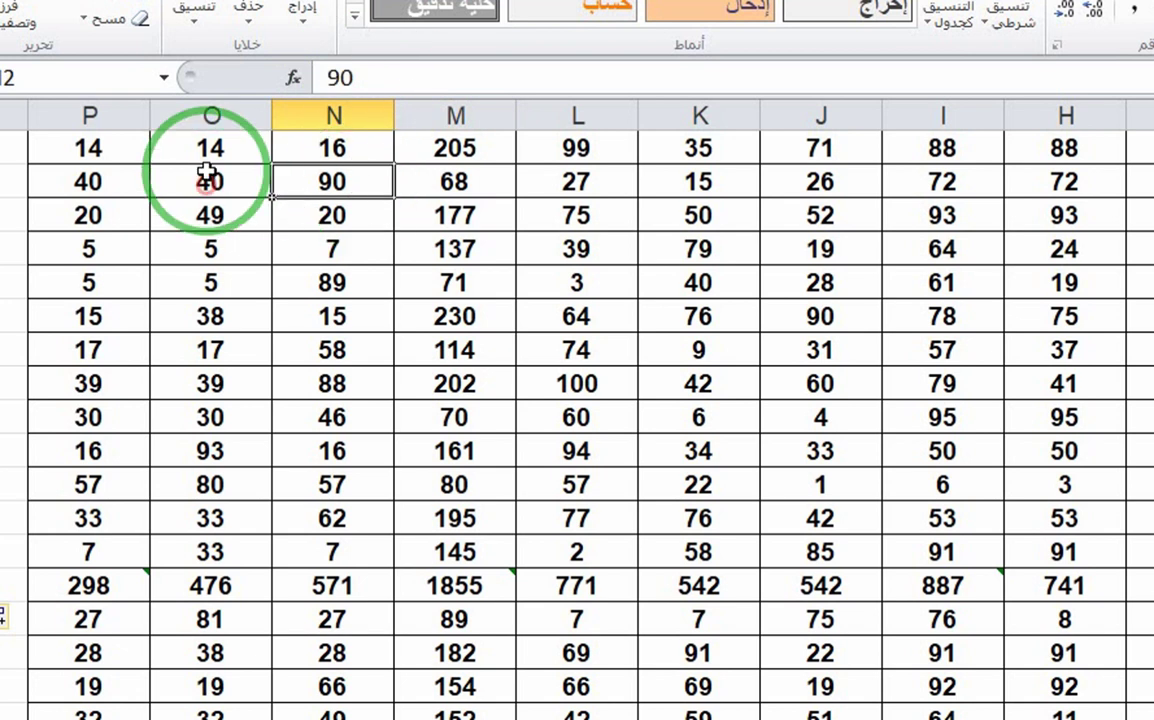
click(217, 183)
click(211, 146)
click(105, 148)
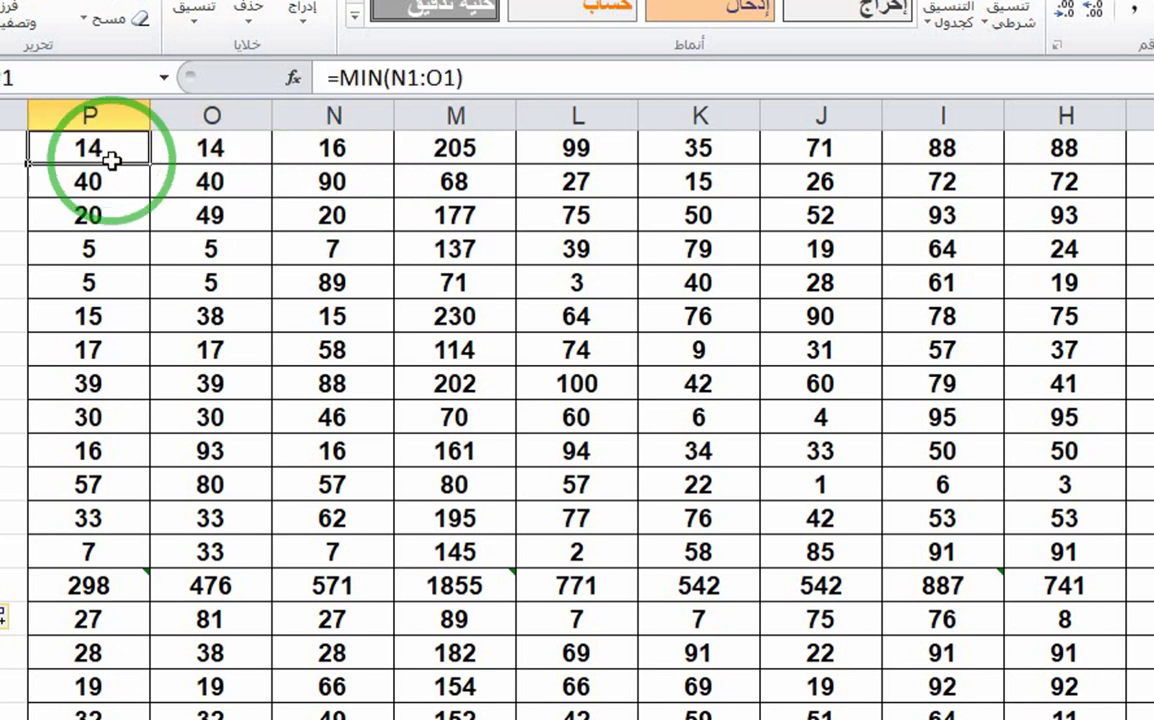
click(491, 150)
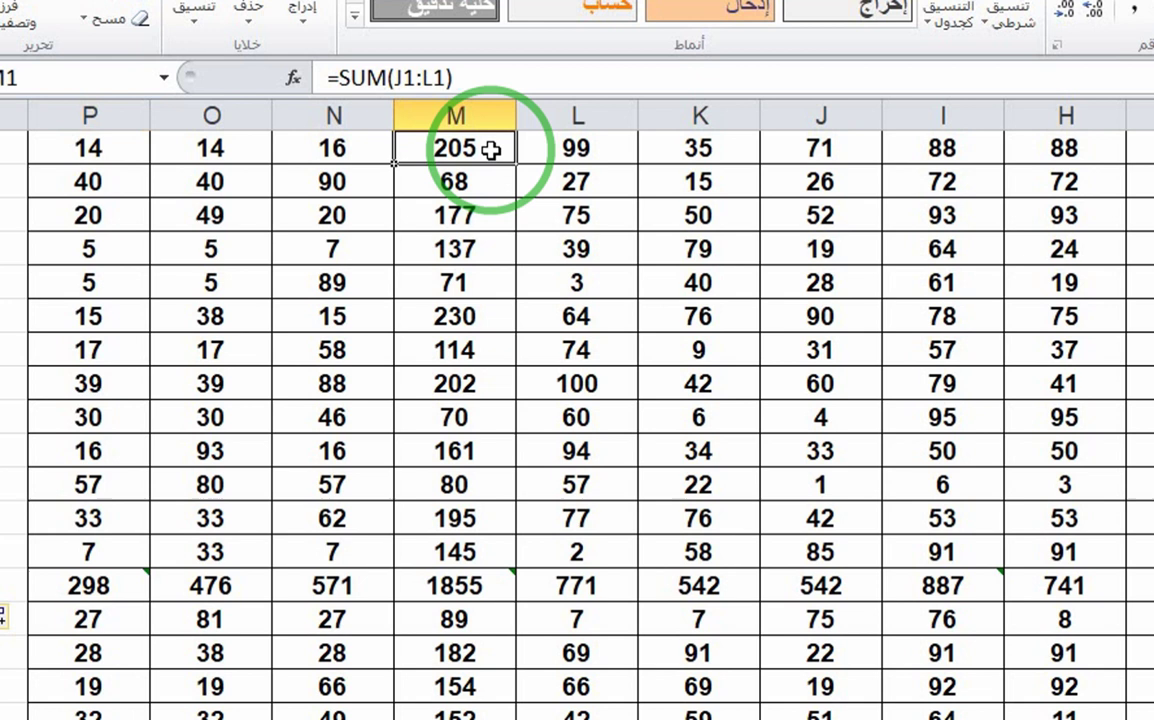
click(577, 149)
click(699, 149)
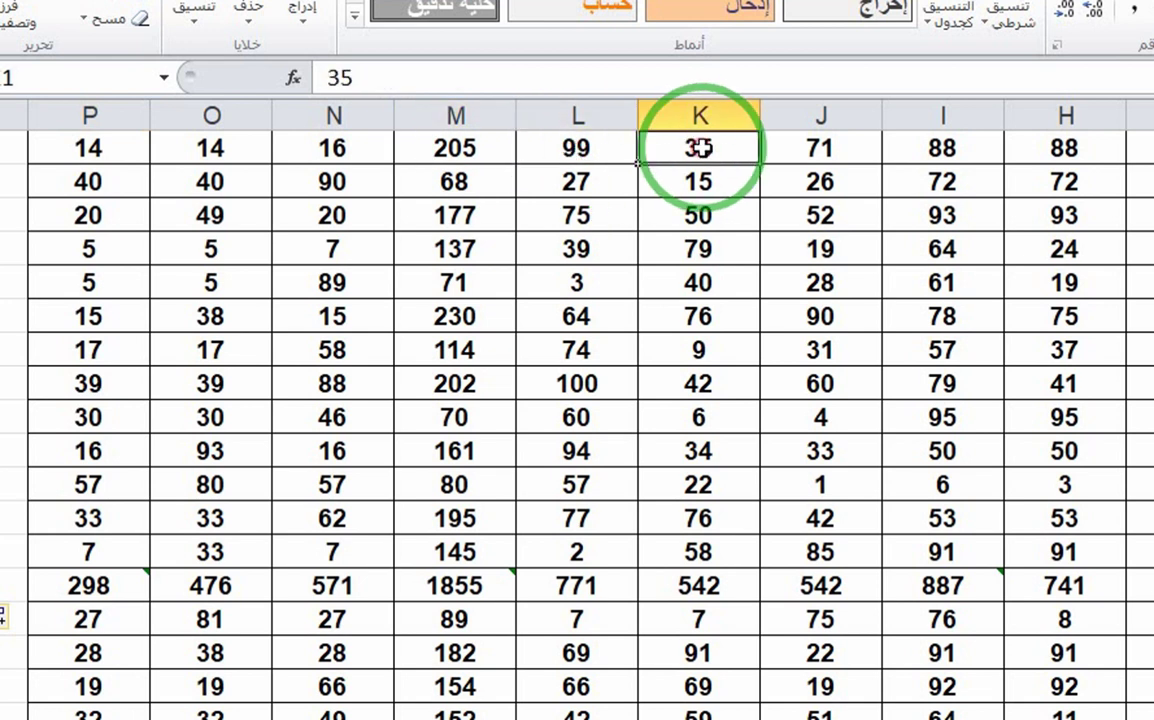
click(820, 148)
click(944, 148)
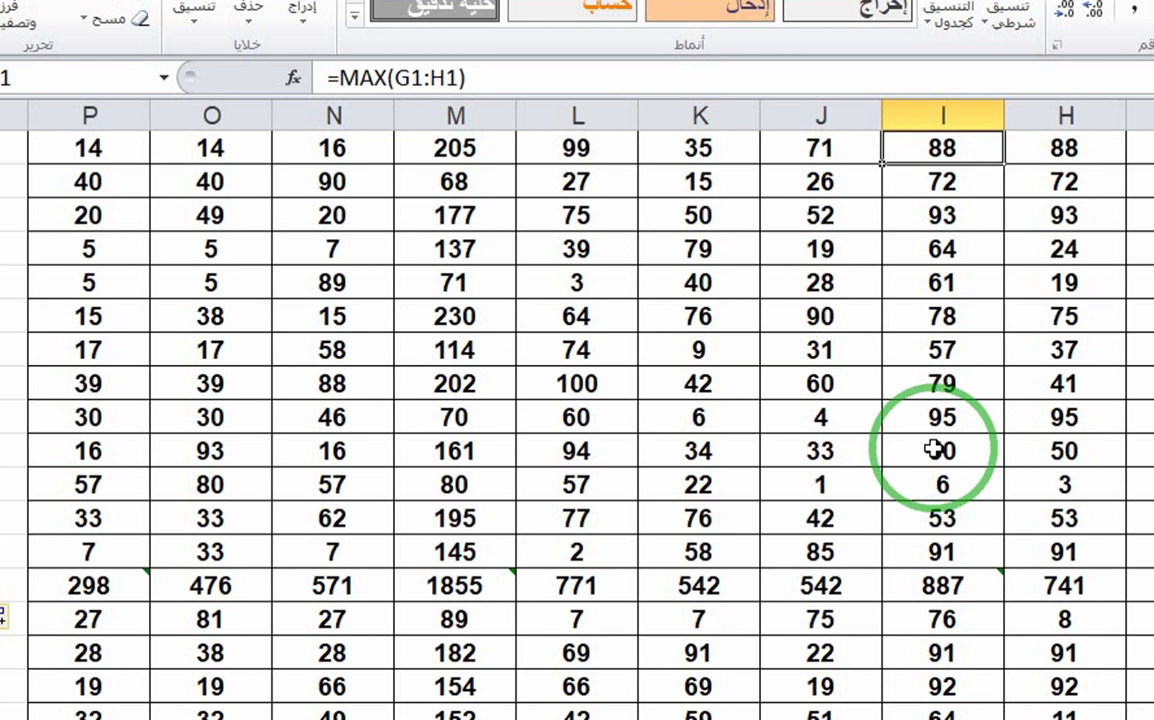
click(908, 388)
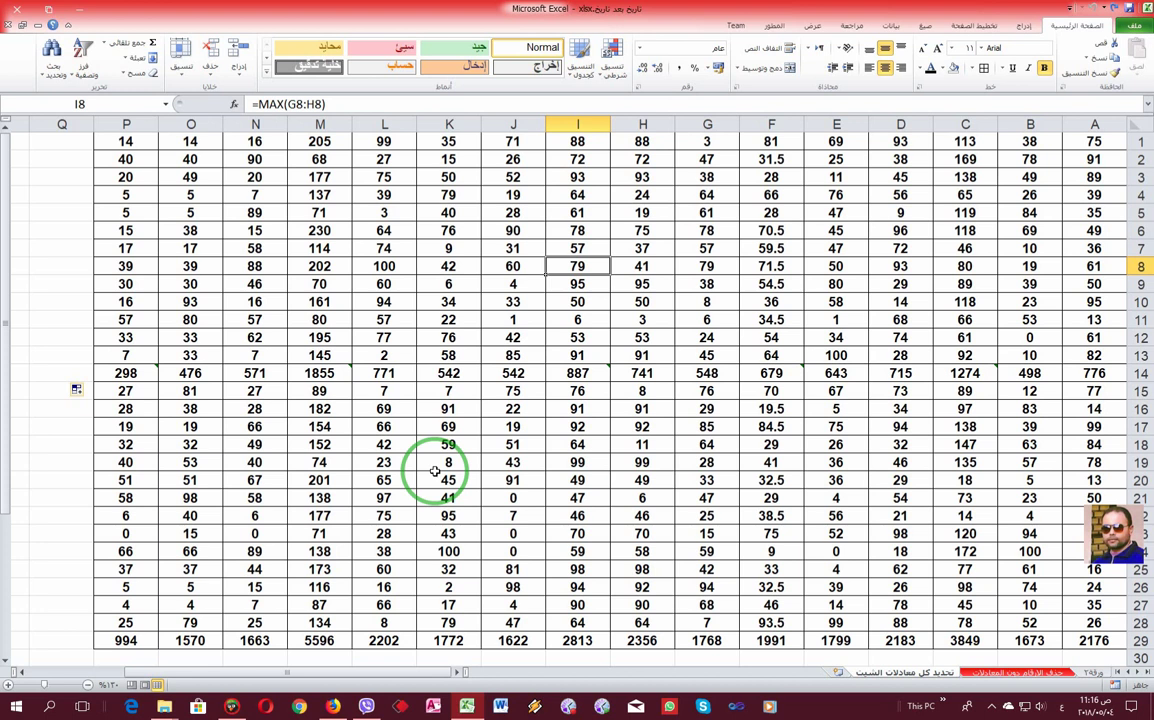
click(341, 243)
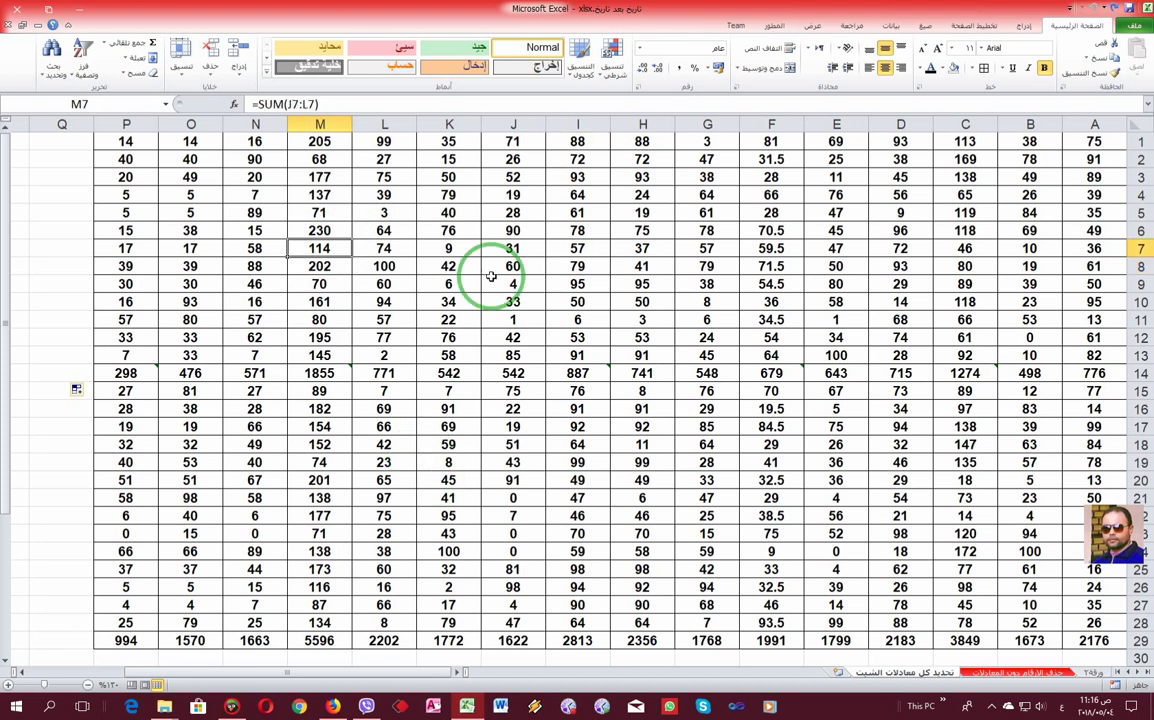
click(427, 234)
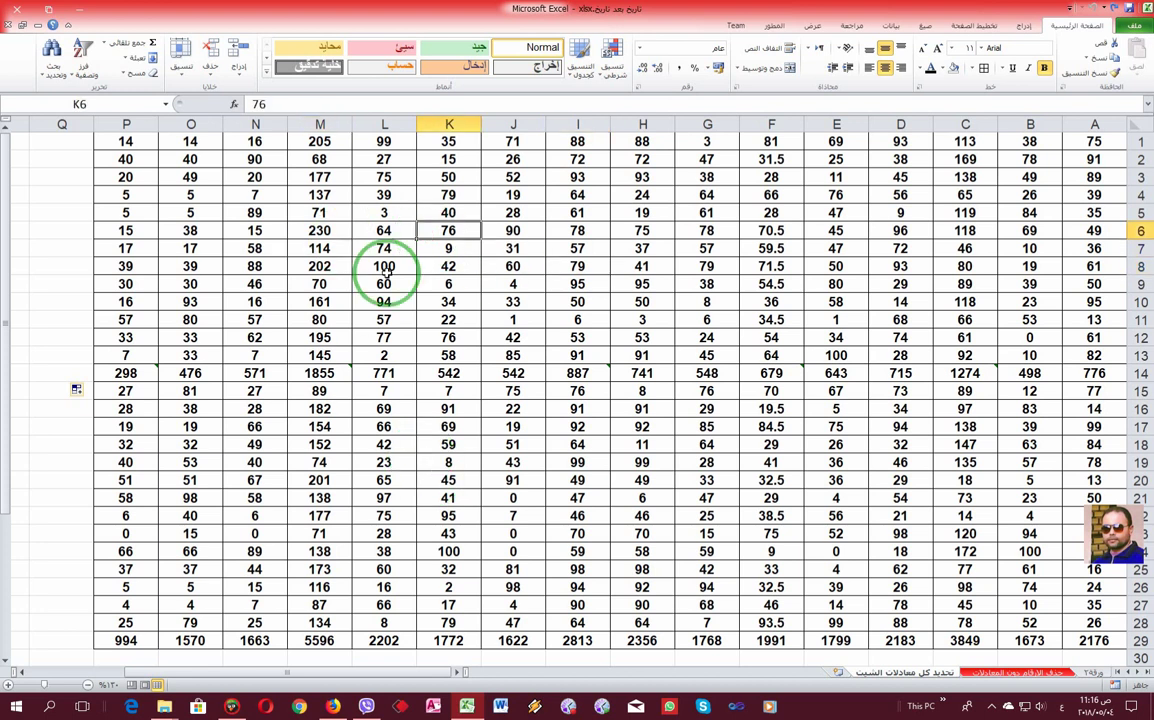
Step: Select all formula cells in the sheet with Go To Special and fill them with the recently used light green
click(183, 213)
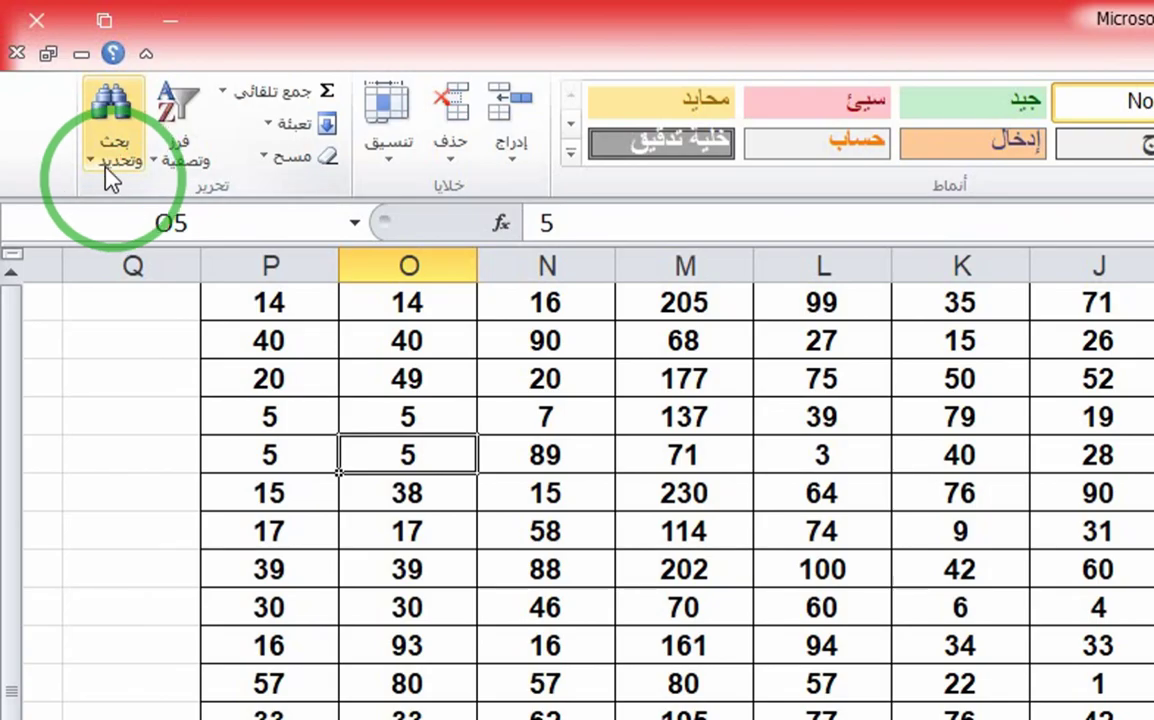
click(51, 78)
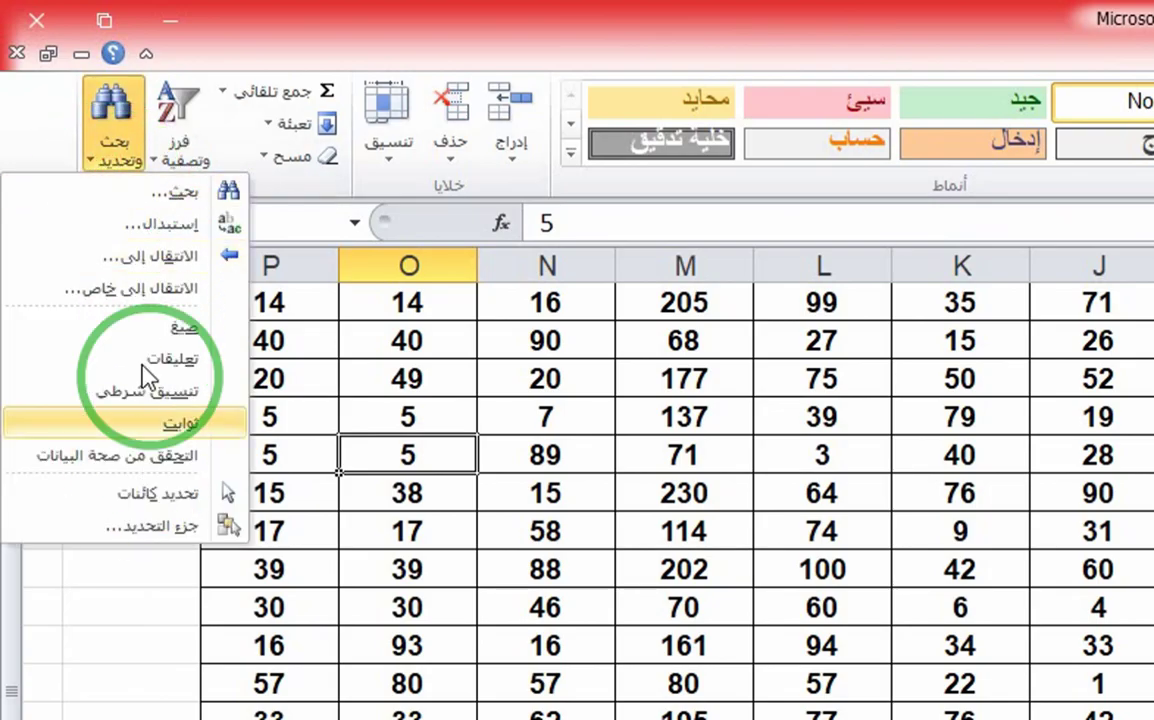
click(174, 278)
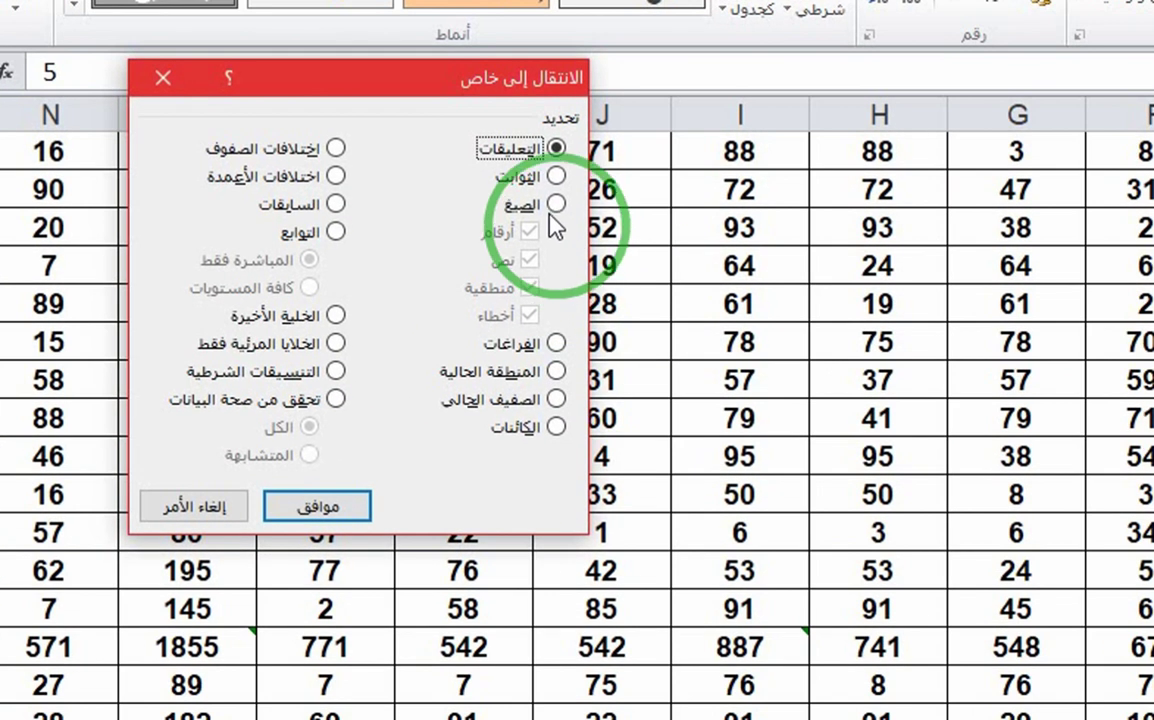
click(855, 309)
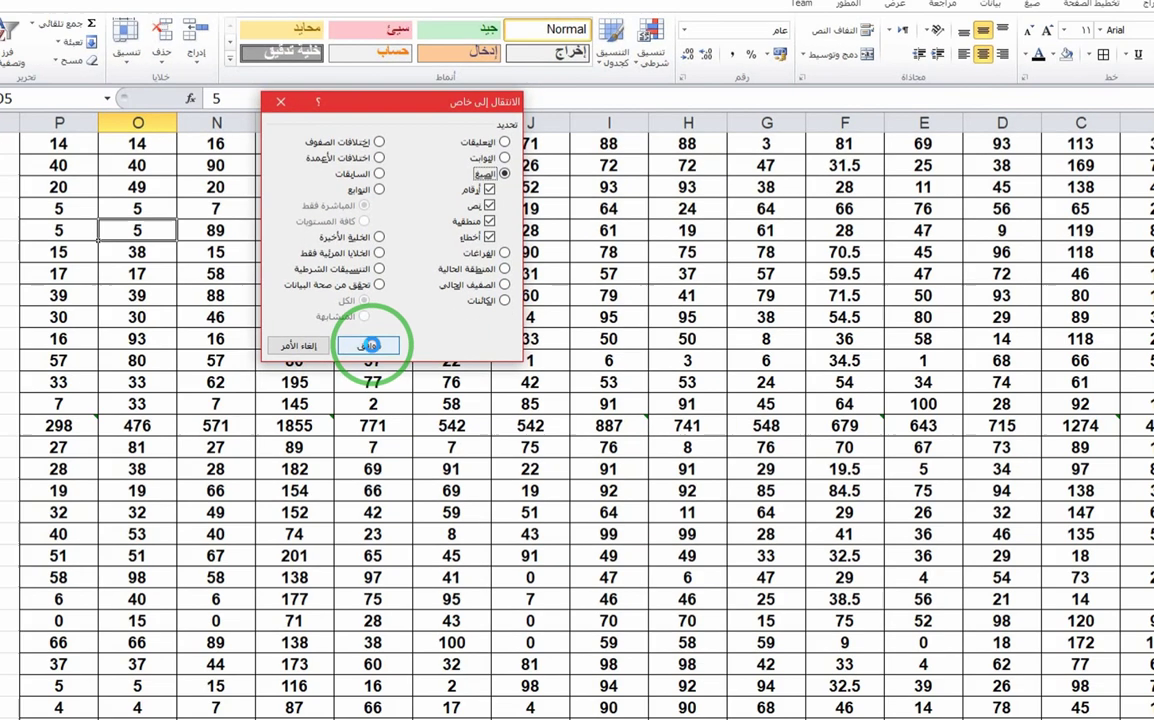
click(370, 345)
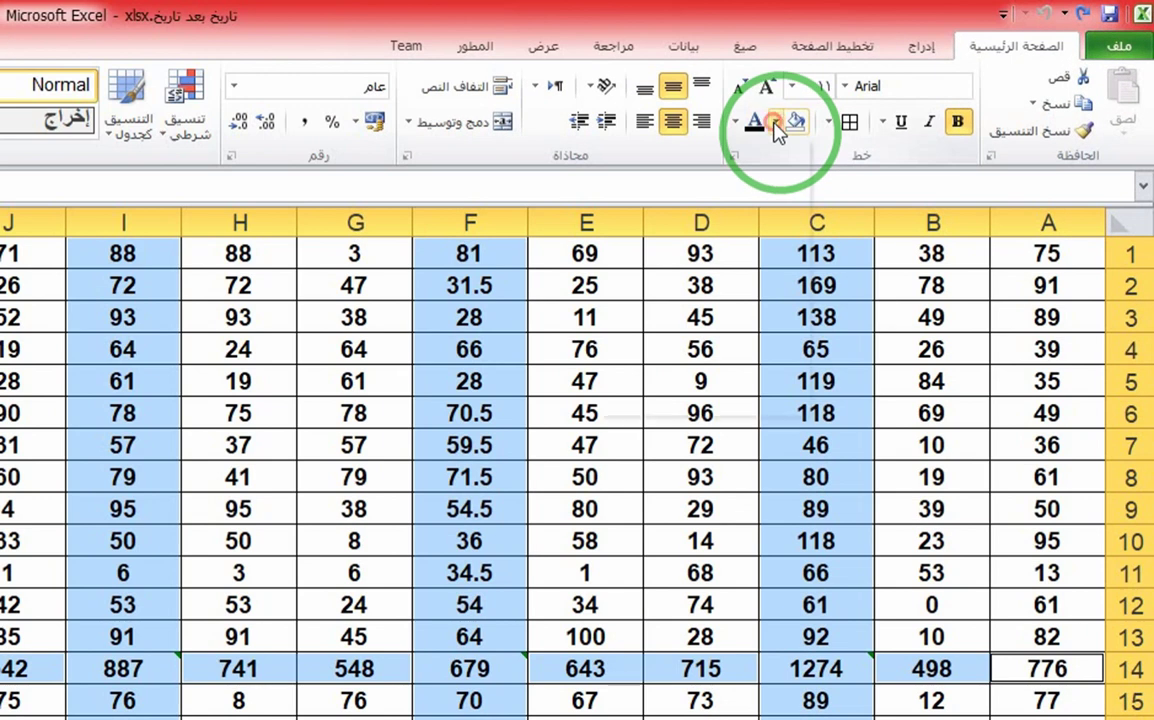
click(775, 123)
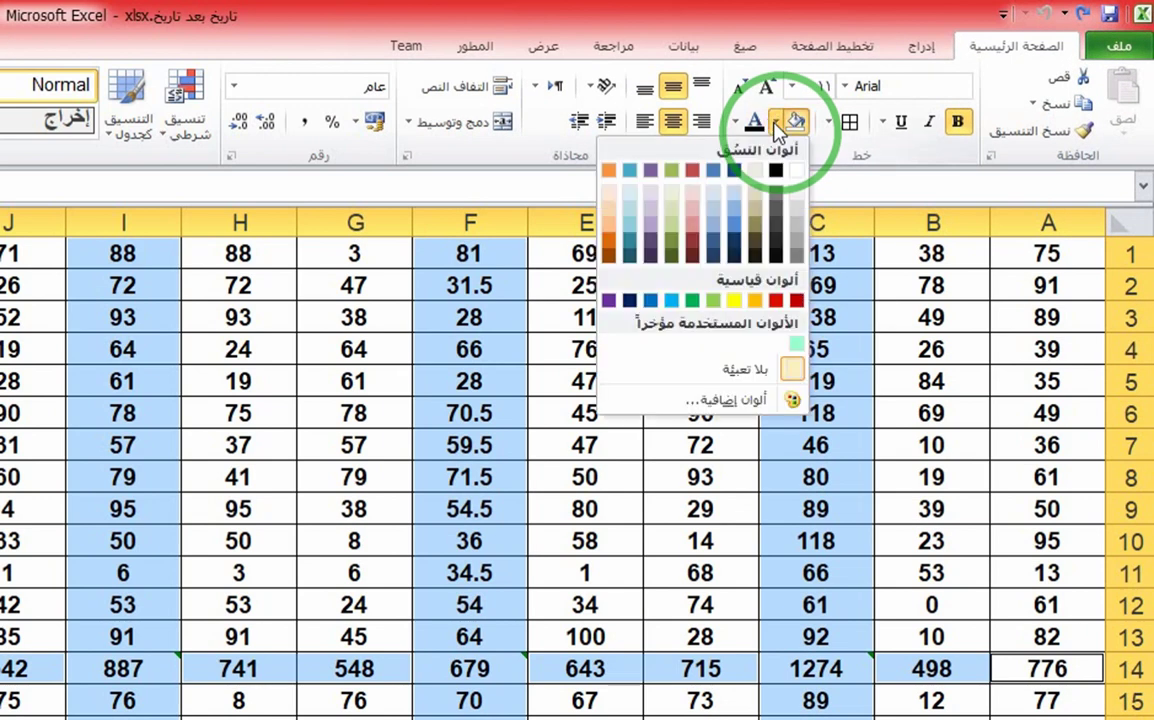
click(798, 346)
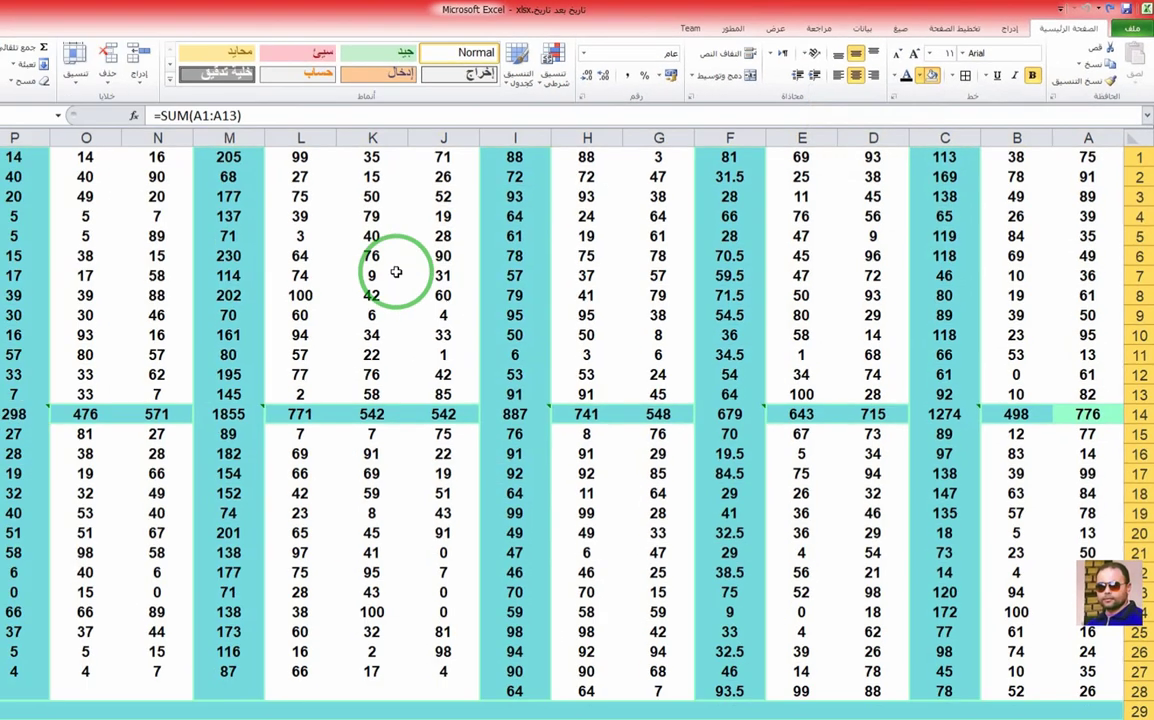
Step: Check sample cells in columns K to O, comparing the contents of green-filled cells with those of unfilled ones
click(396, 272)
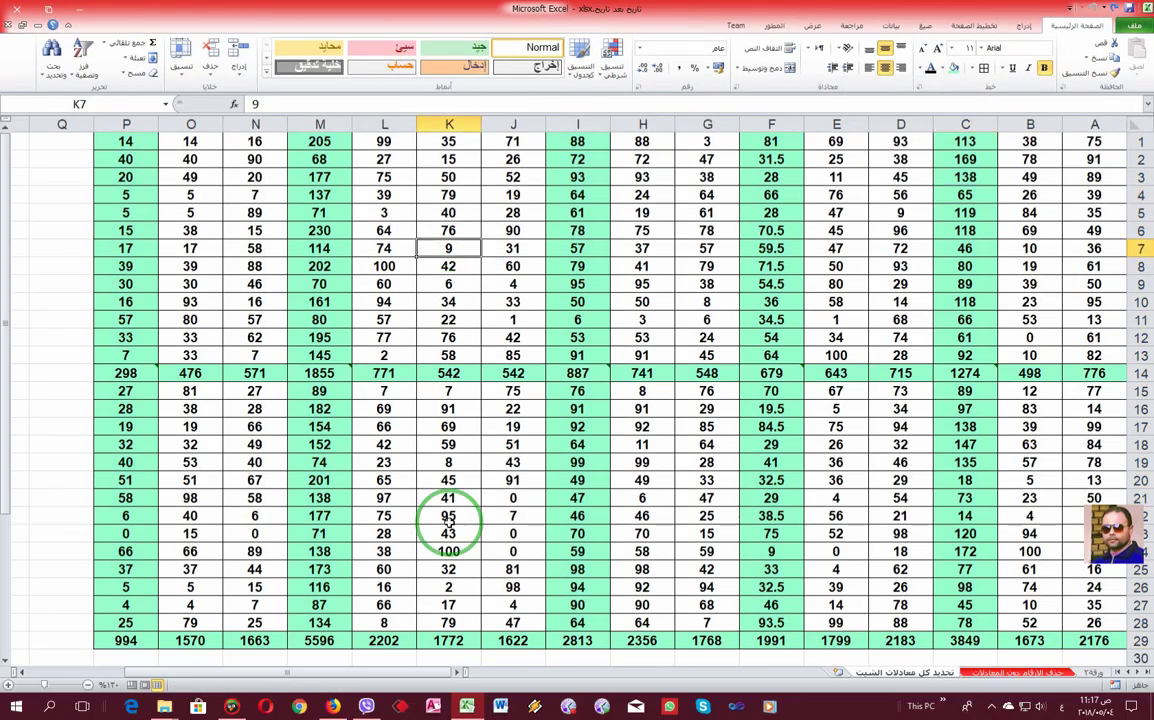
click(190, 373)
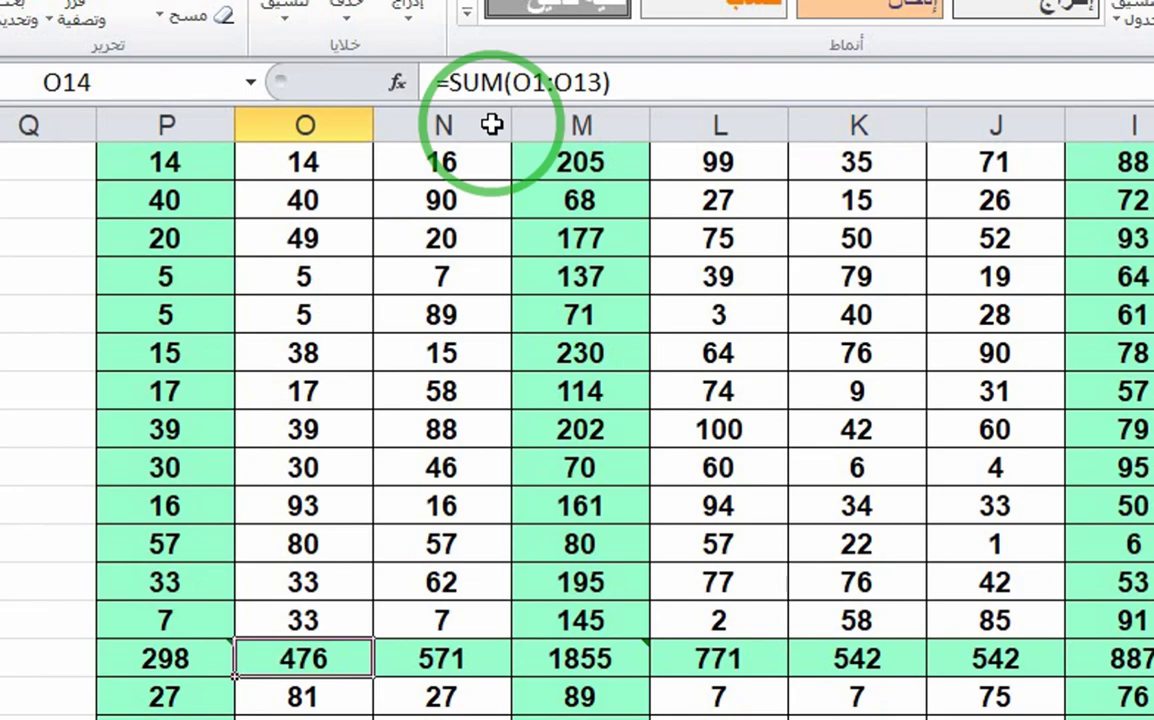
click(445, 659)
click(443, 620)
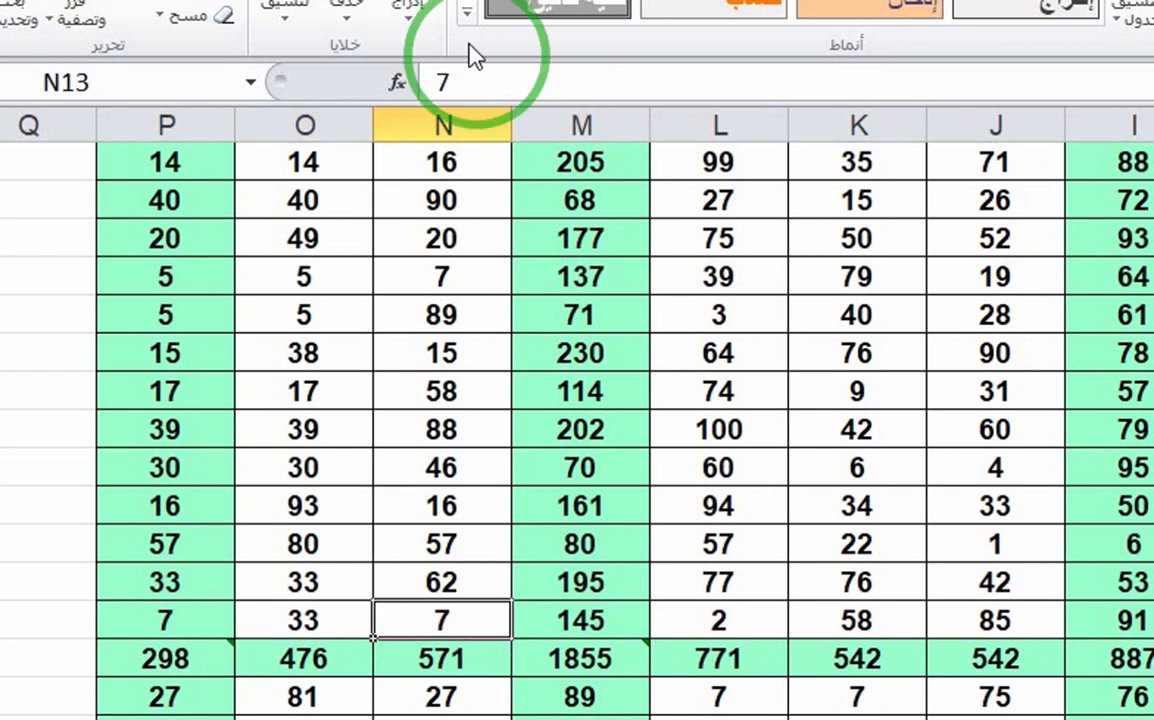
click(443, 580)
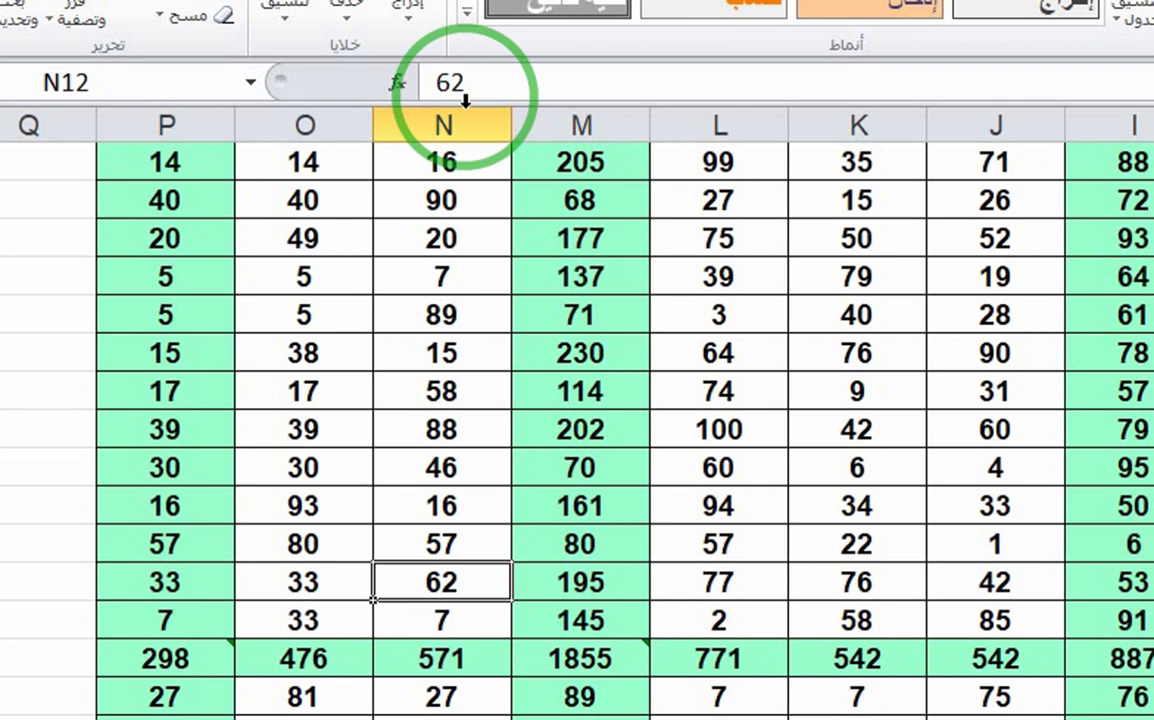
click(762, 251)
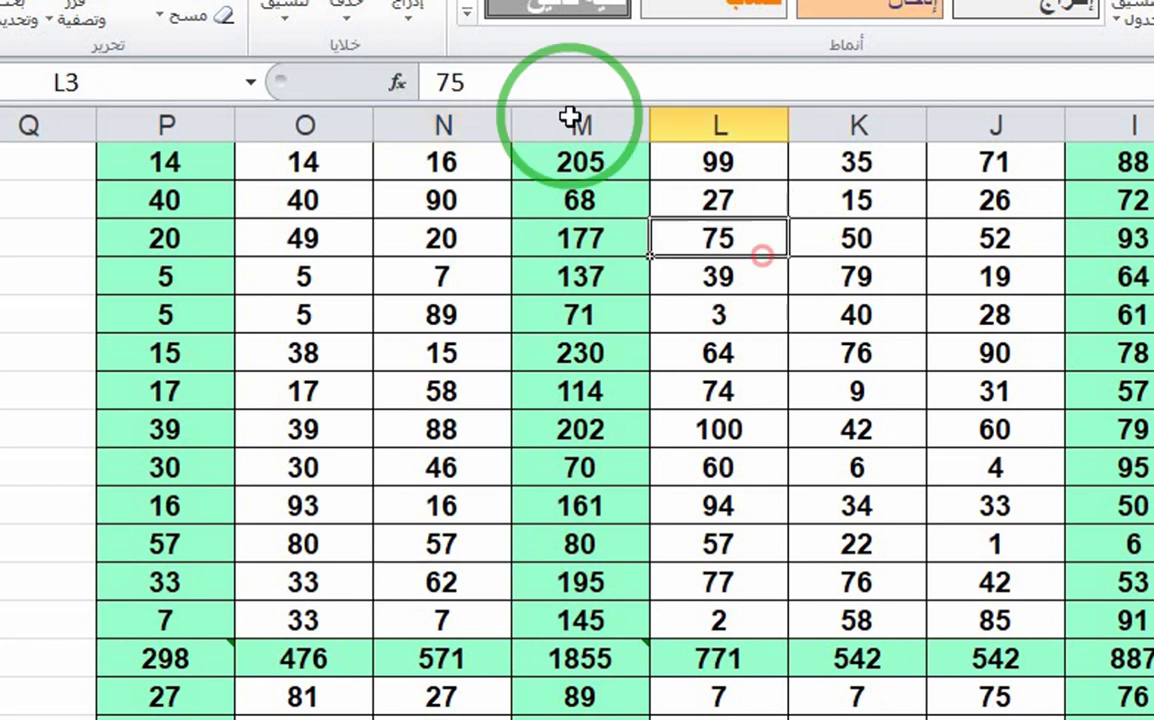
click(588, 270)
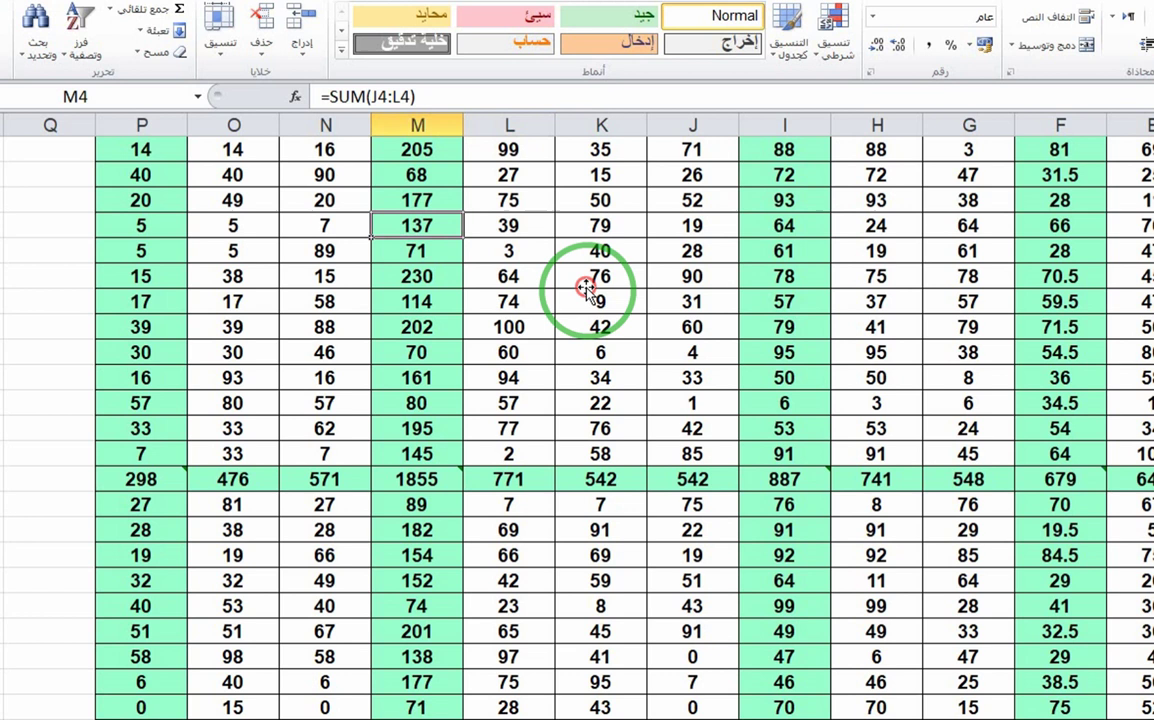
click(857, 353)
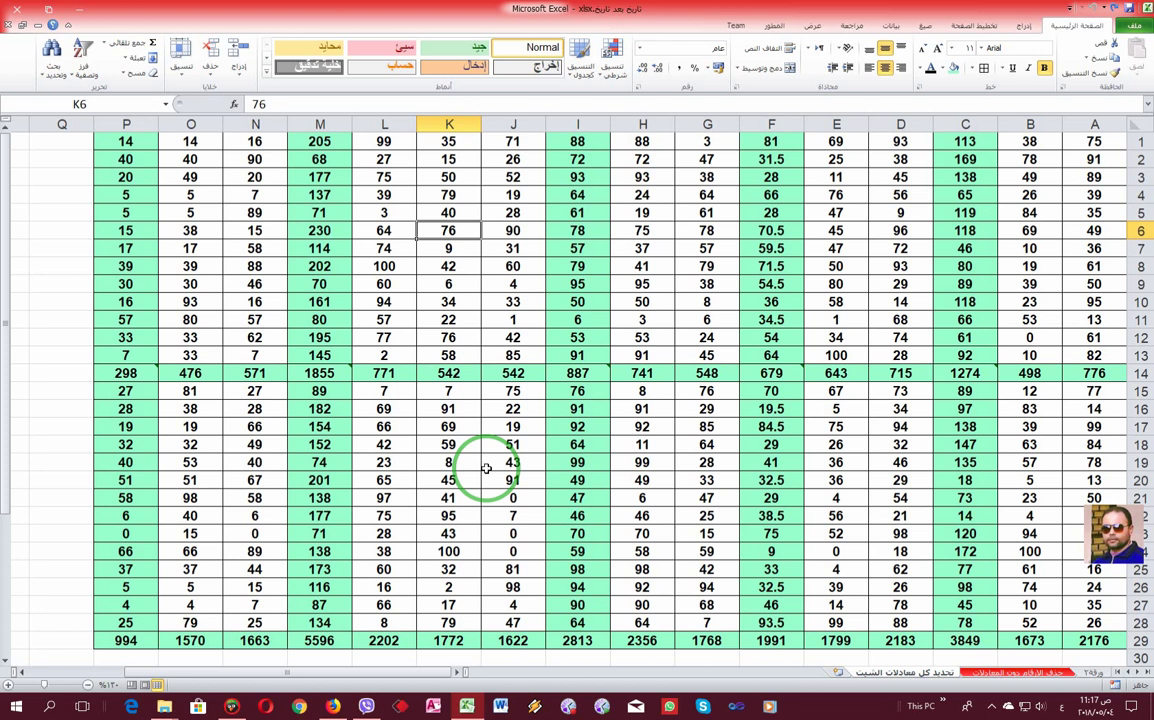
click(377, 250)
click(273, 211)
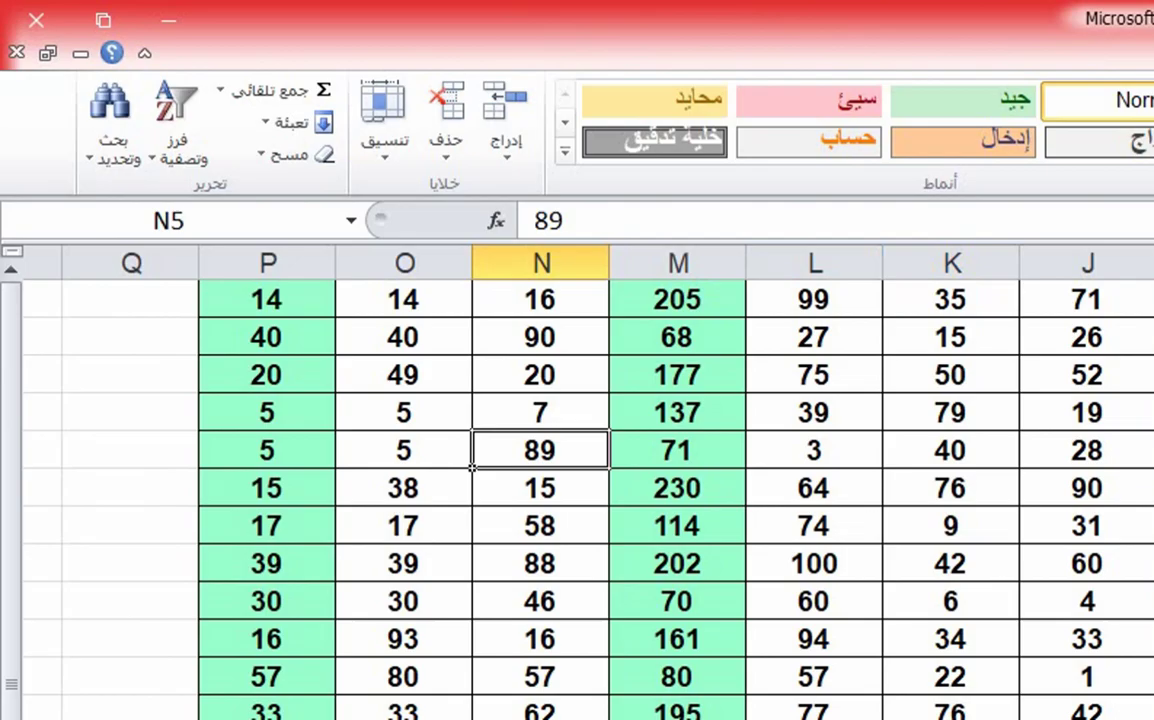
Step: Select all constant cells in the sheet with Go To Special and fill them with standard yellow
click(93, 478)
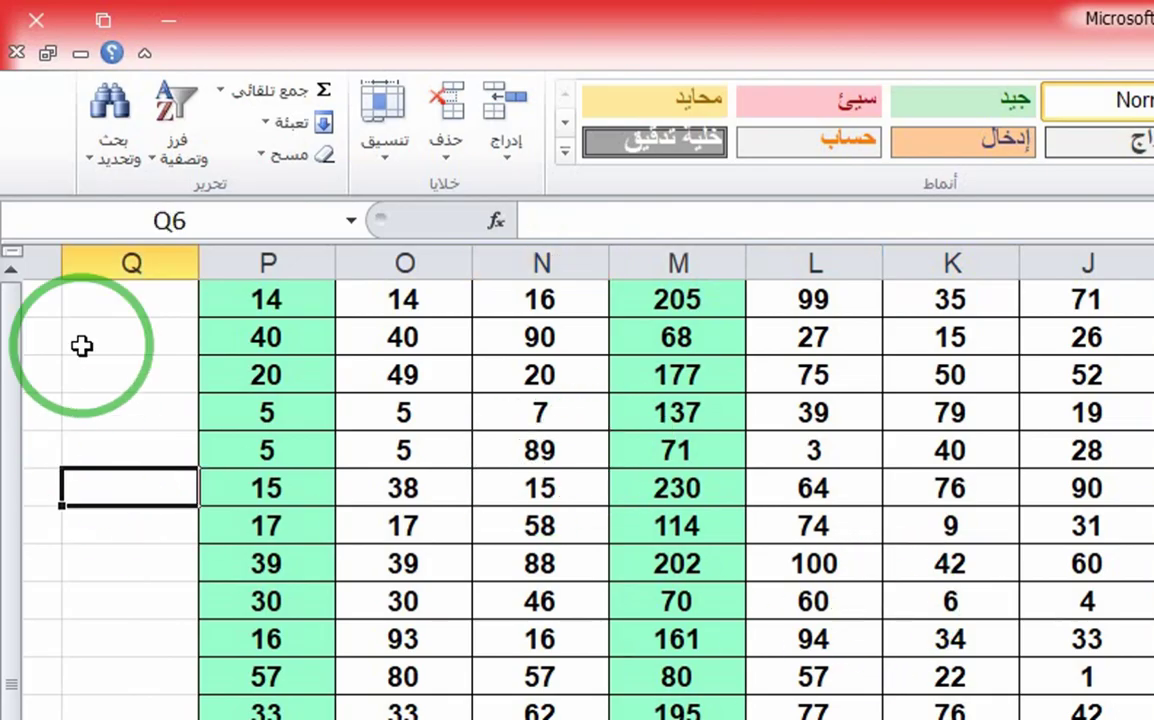
click(124, 165)
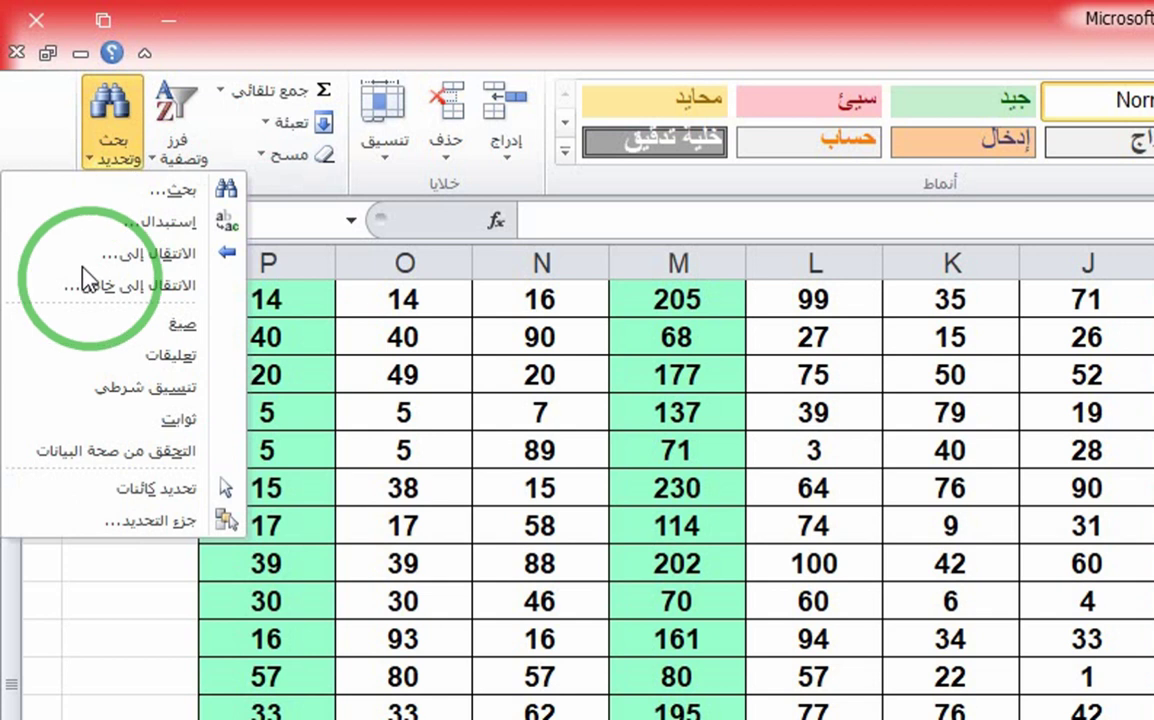
click(149, 288)
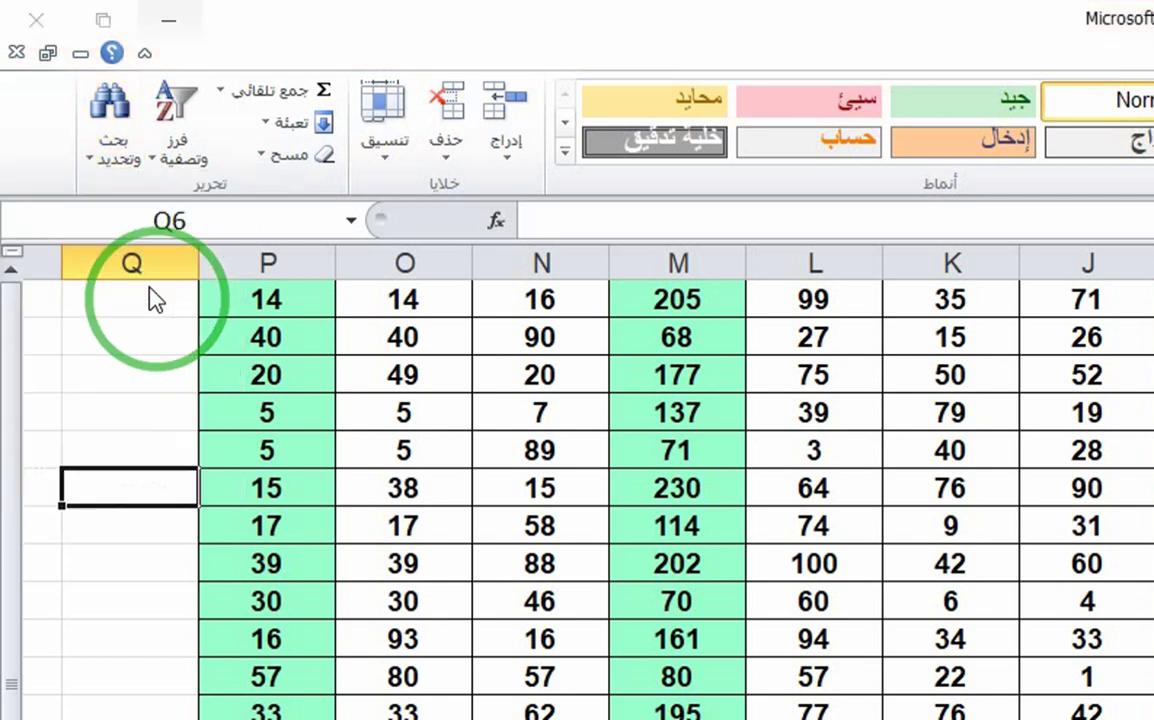
click(1041, 327)
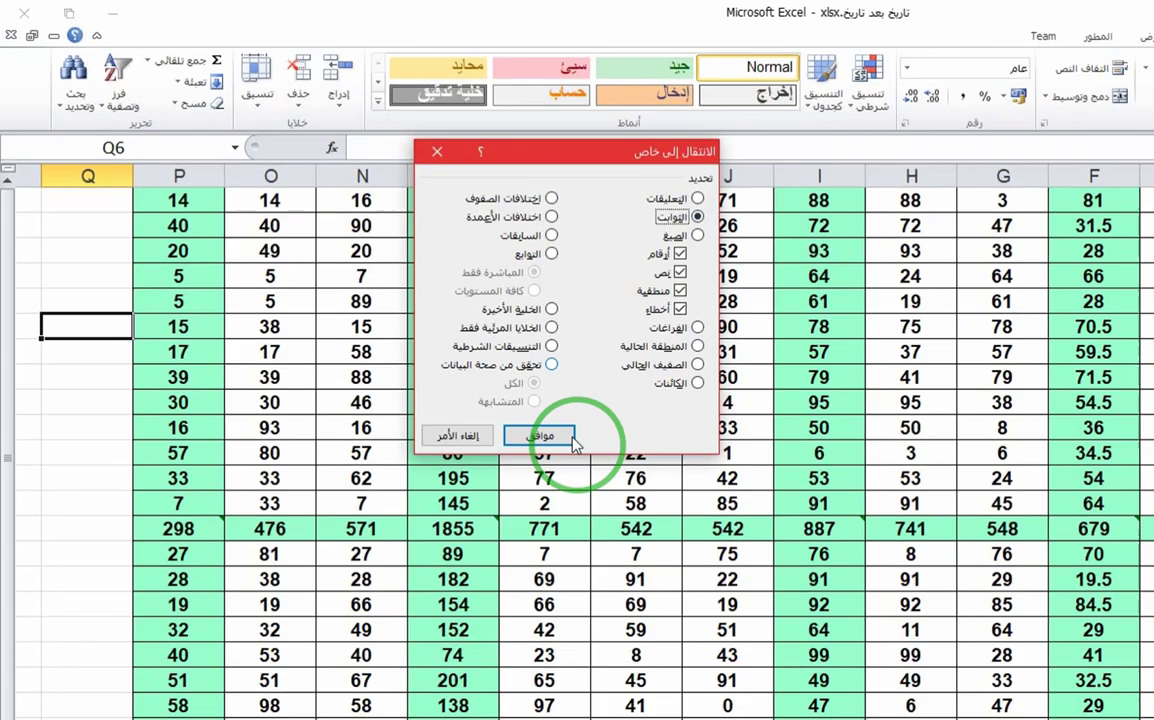
click(840, 651)
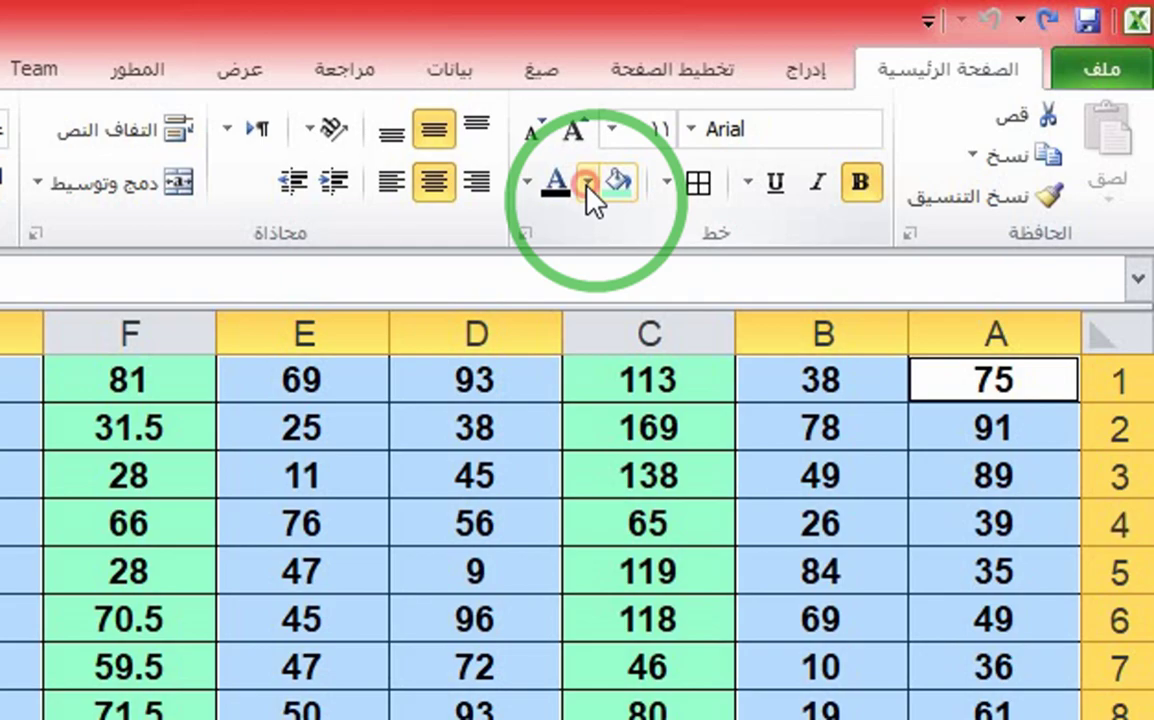
click(943, 67)
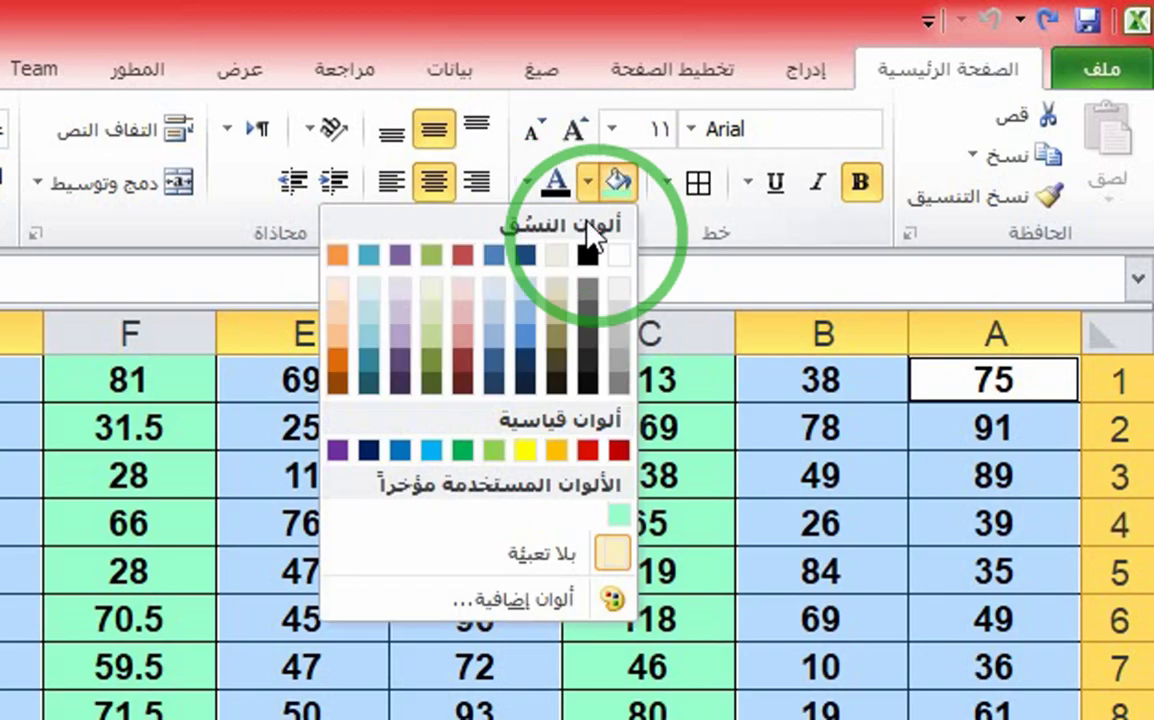
click(525, 446)
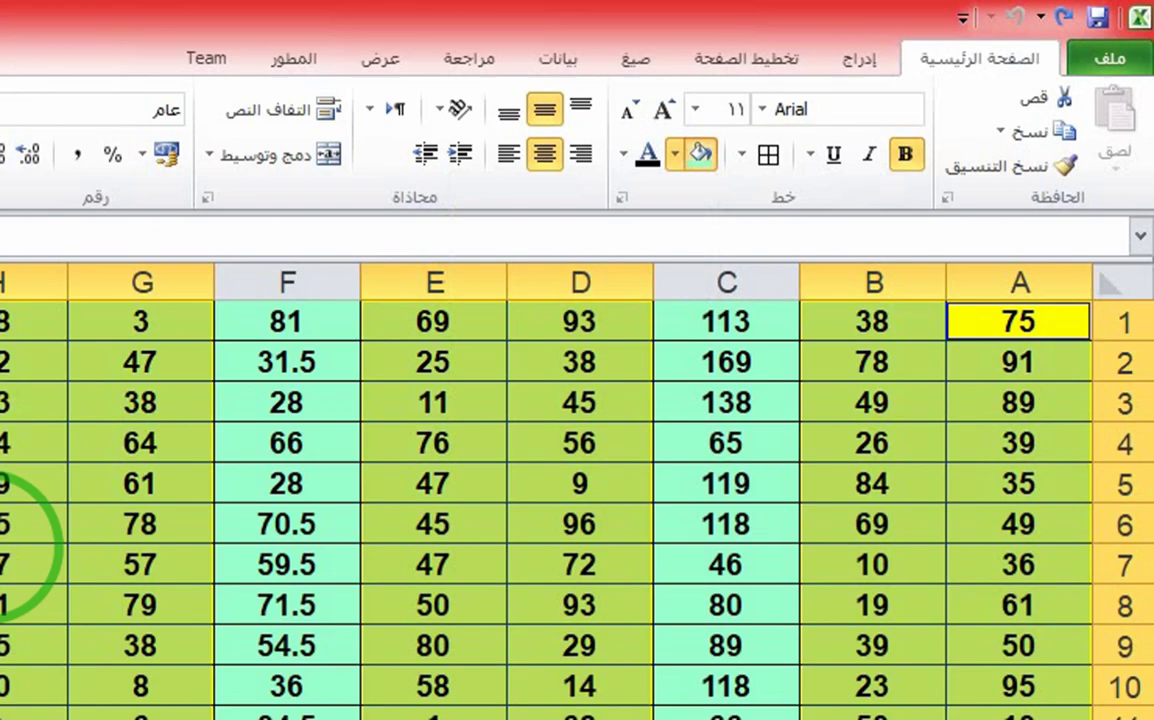
click(392, 267)
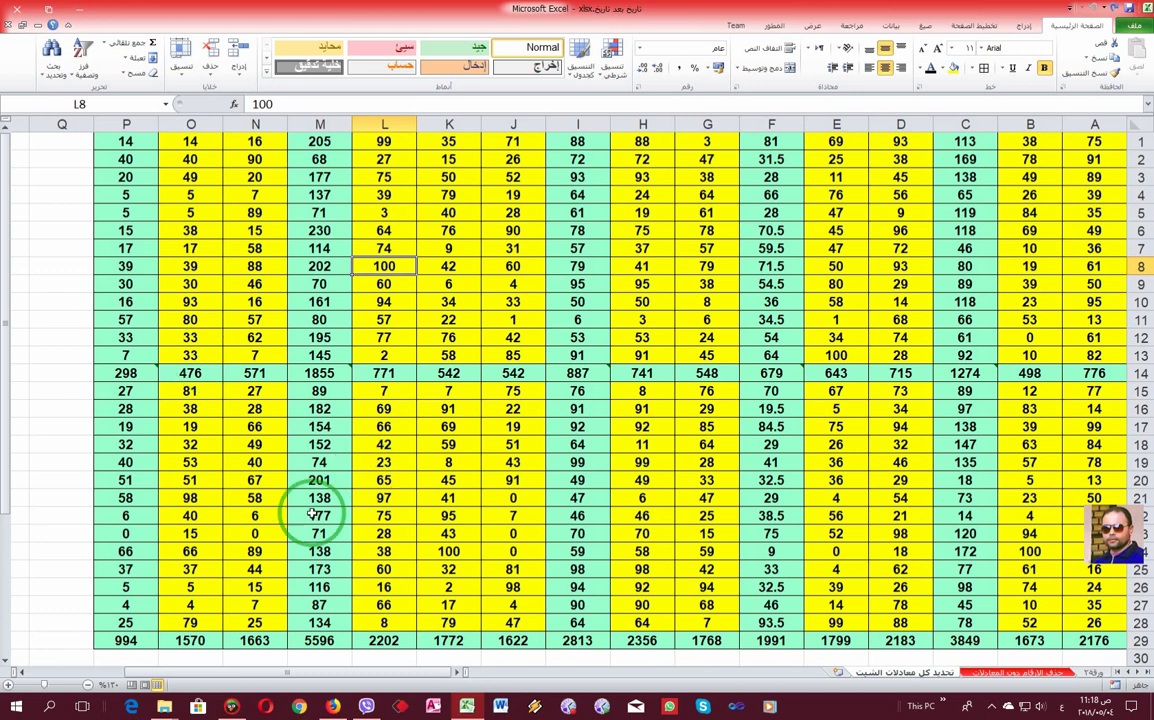
Step: Select all constant cells in the sheet with Go To Special and delete their contents
click(445, 245)
click(258, 213)
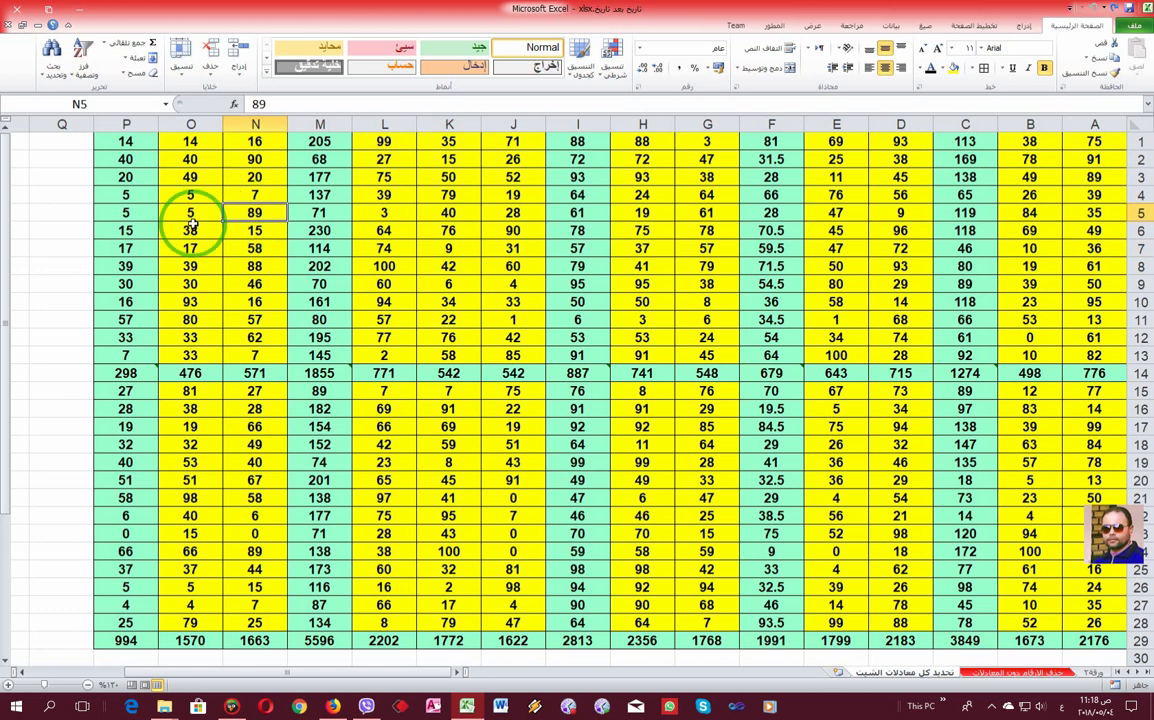
click(58, 72)
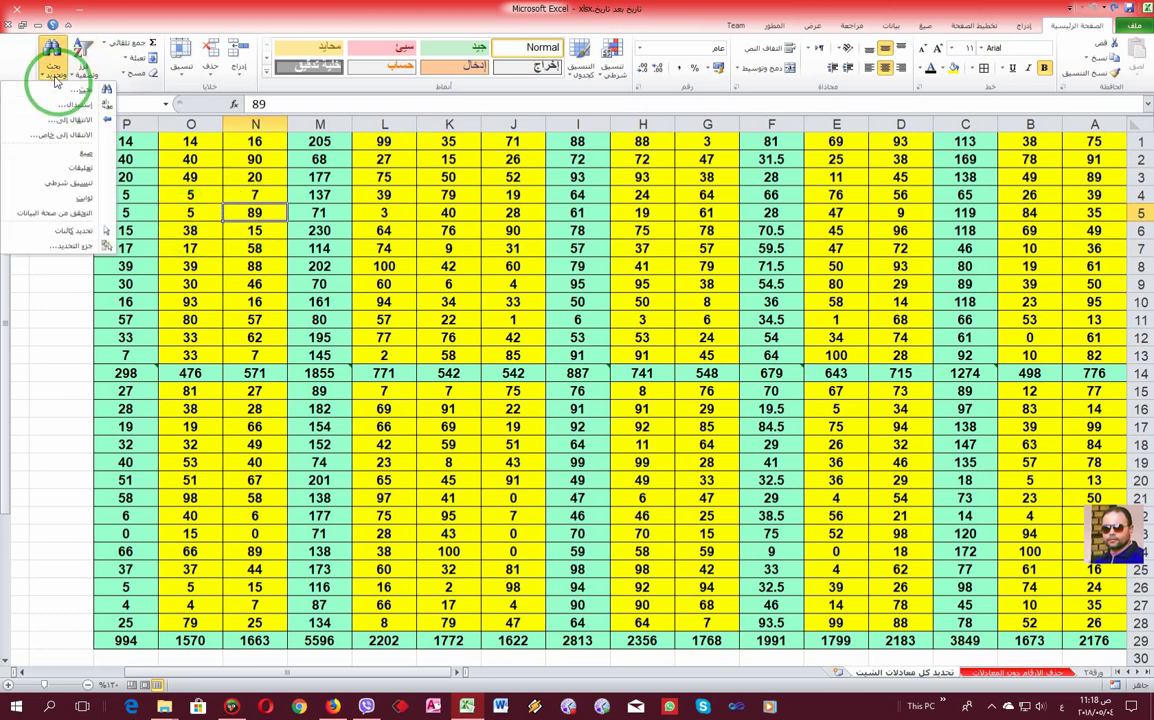
click(58, 133)
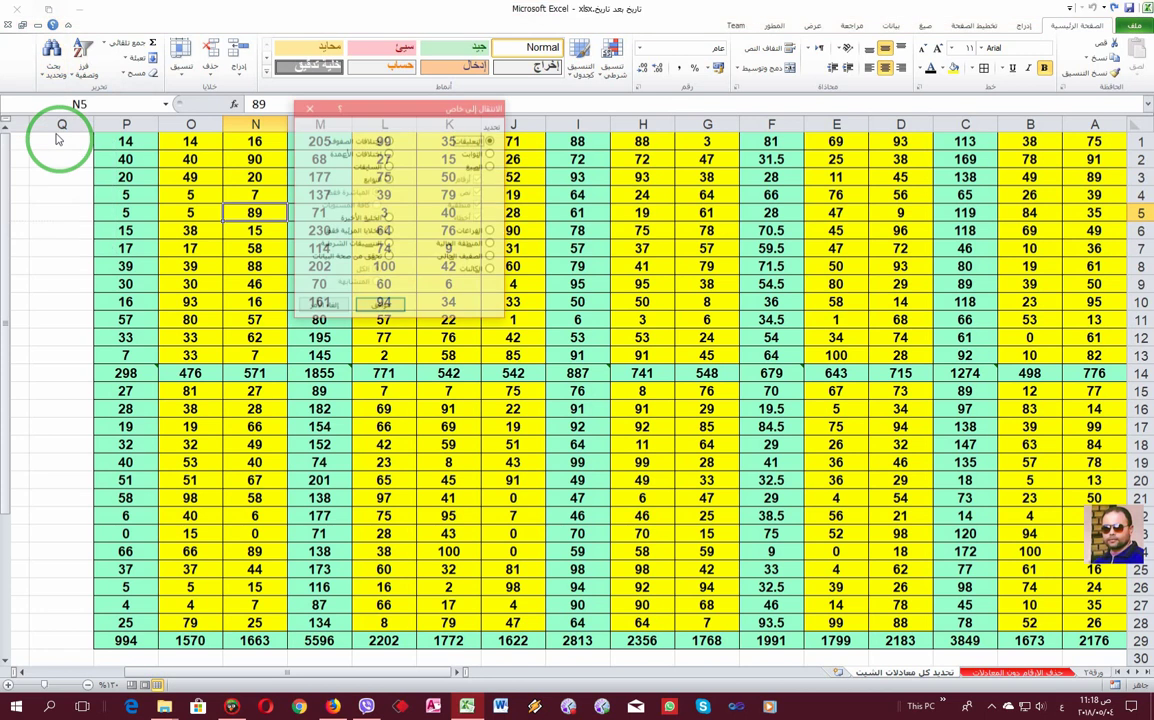
click(491, 154)
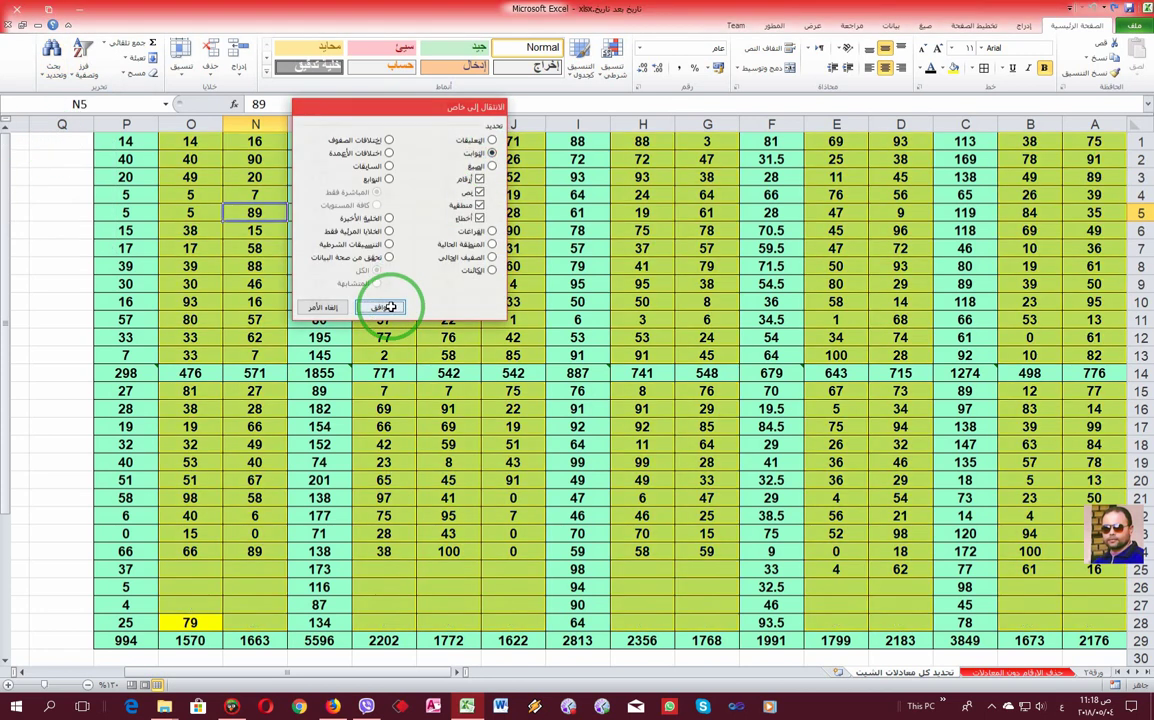
click(389, 307)
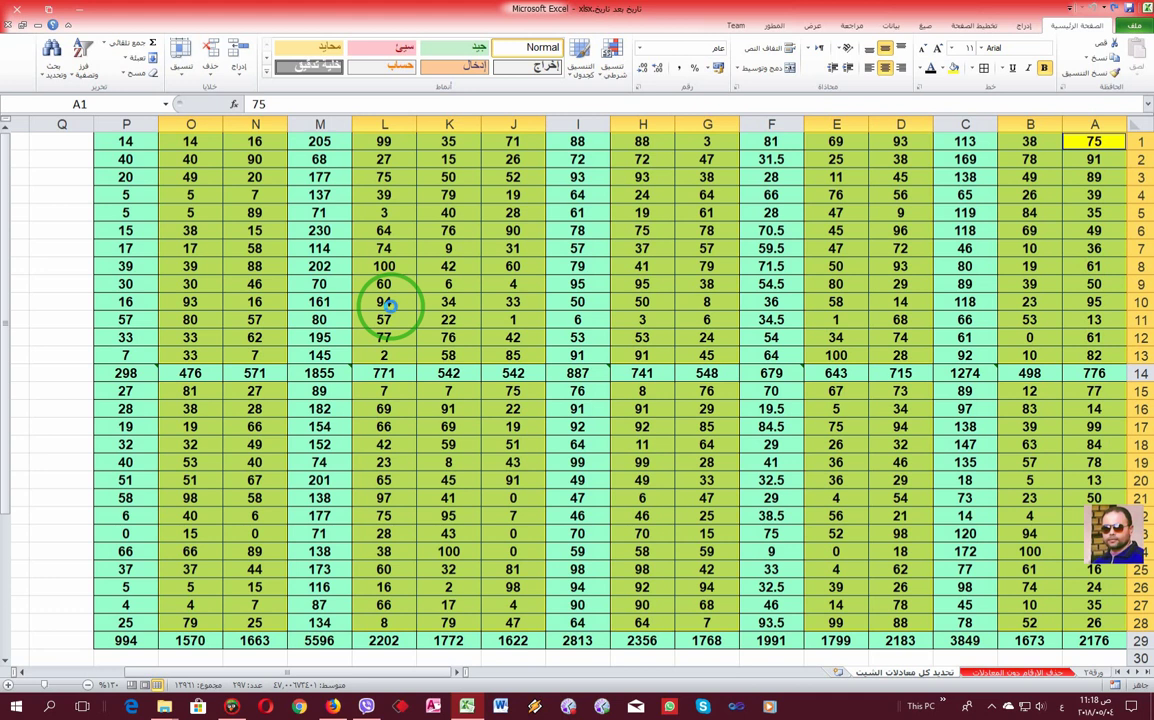
key(Delete)
click(423, 447)
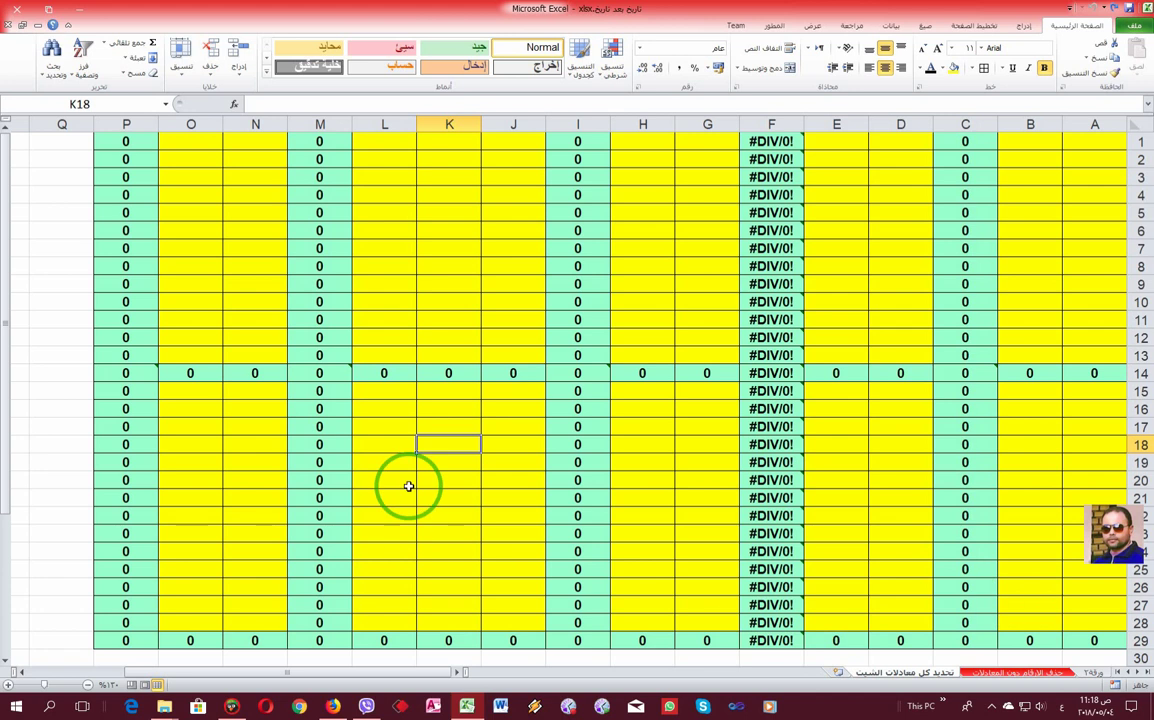
Step: Enter 55 in each of the cells J2, K2 and L2
click(321, 160)
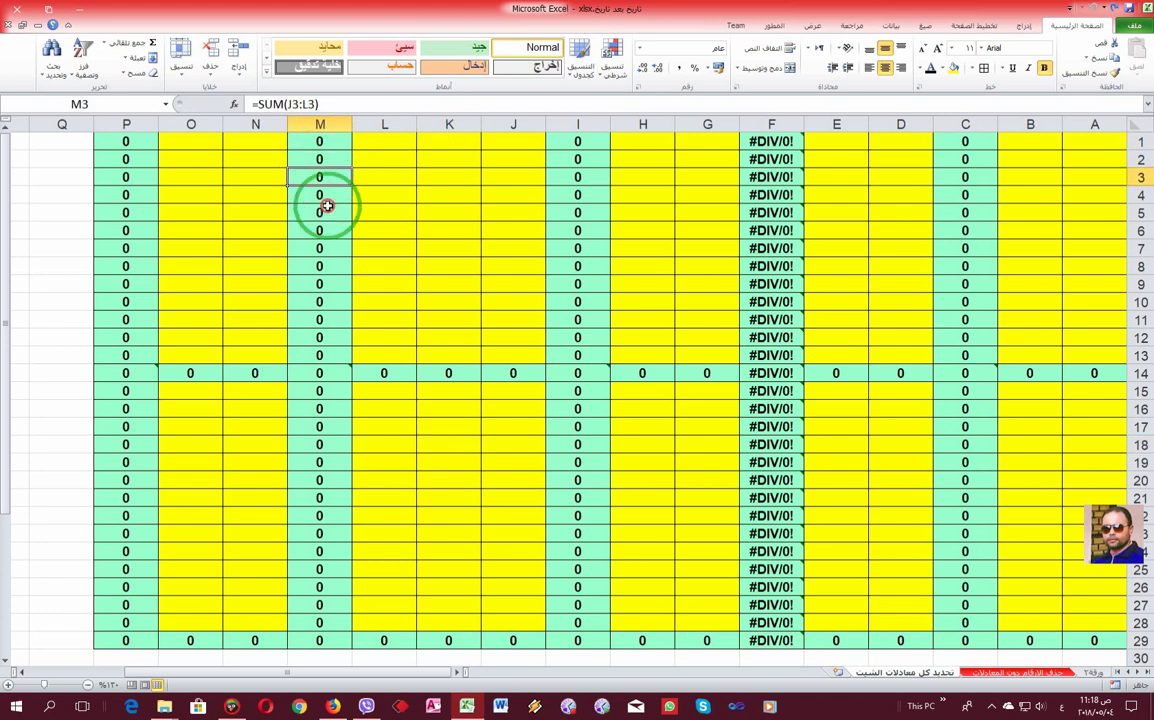
drag(514, 159, 388, 159)
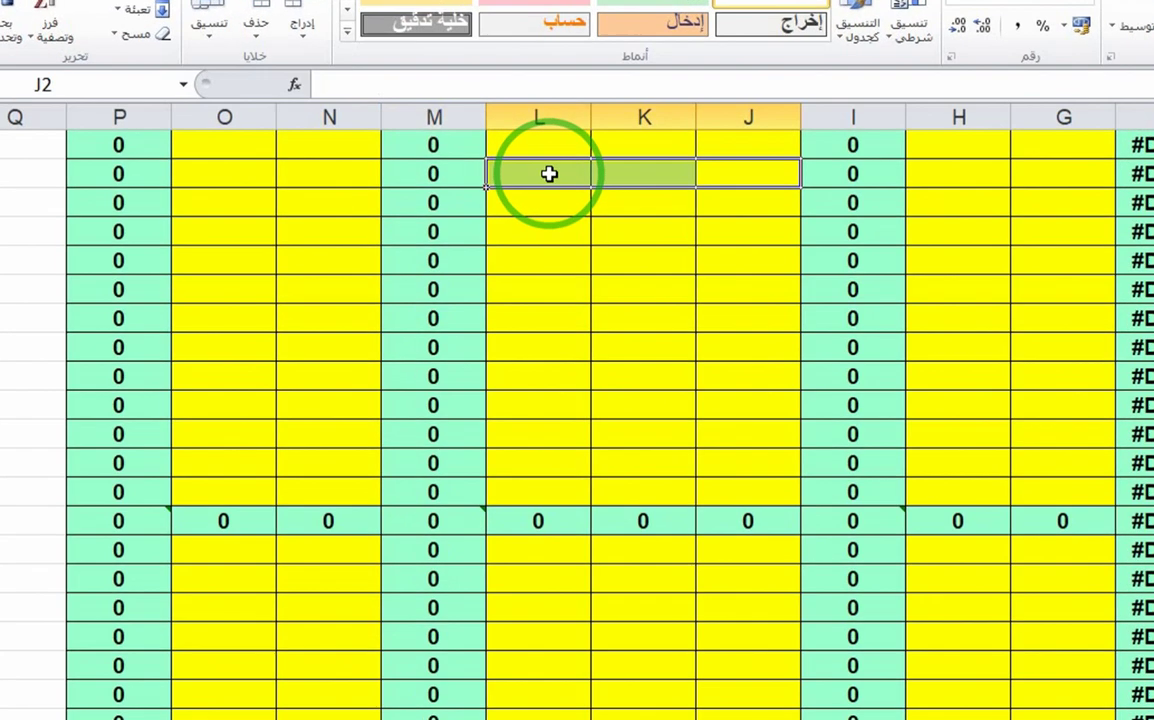
text(55)
key(Return)
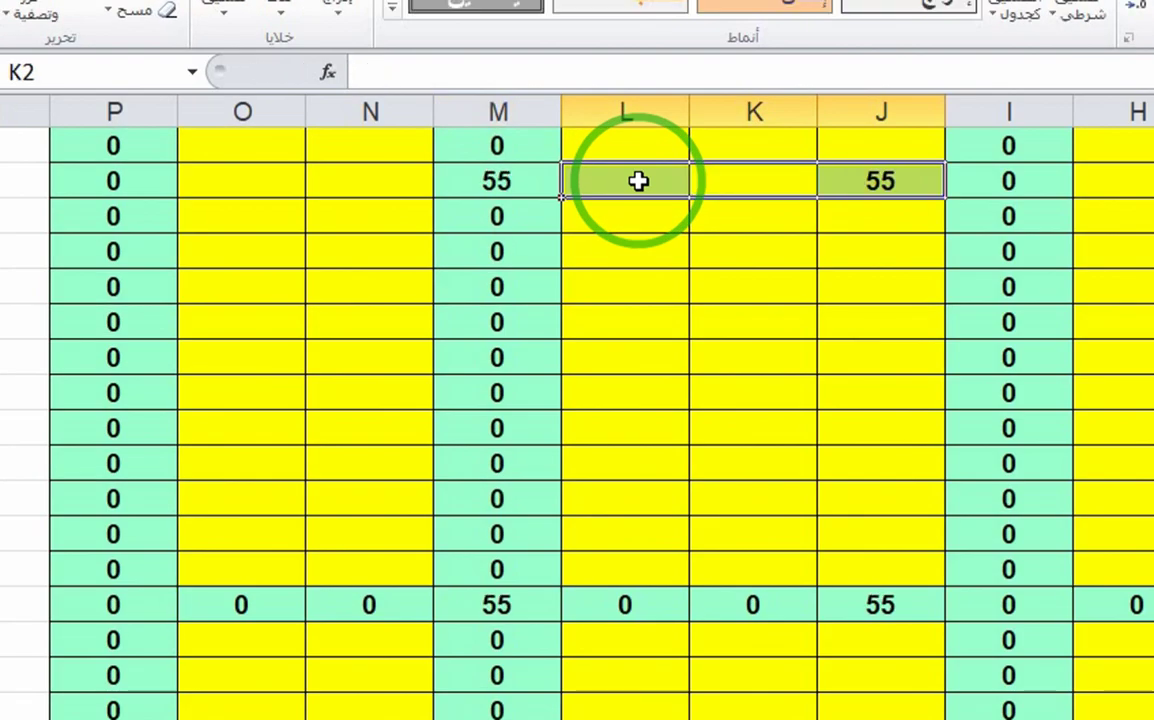
text(55)
key(Return)
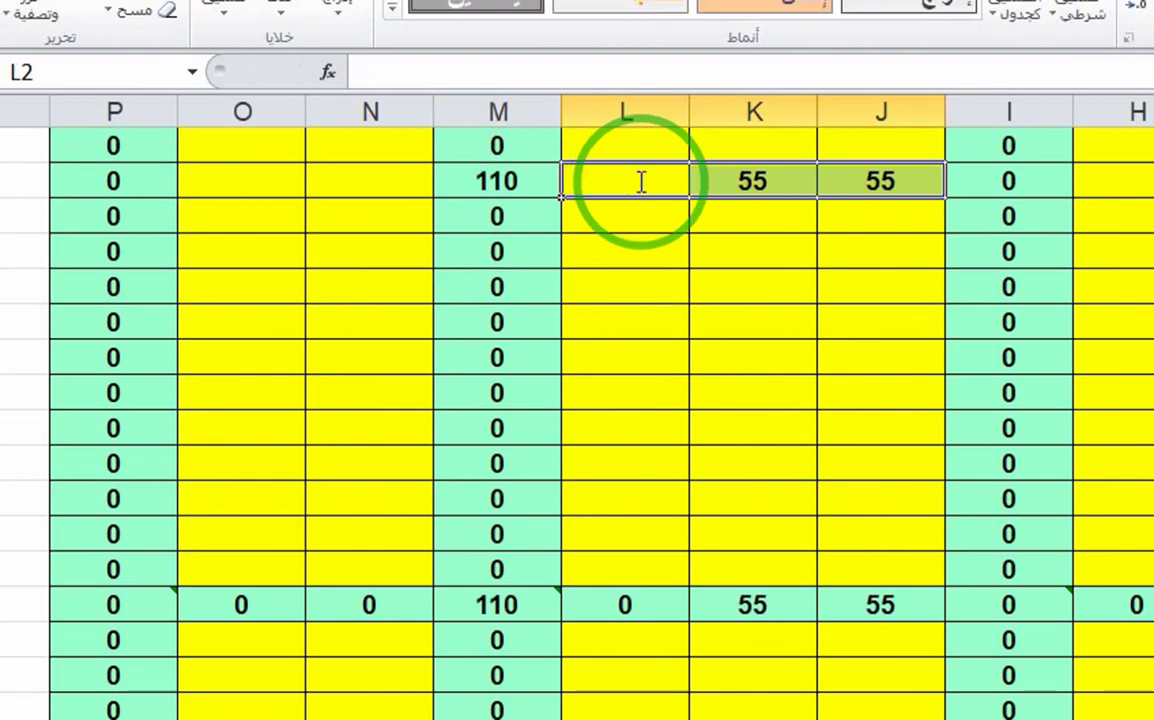
text(55)
key(Return)
click(676, 318)
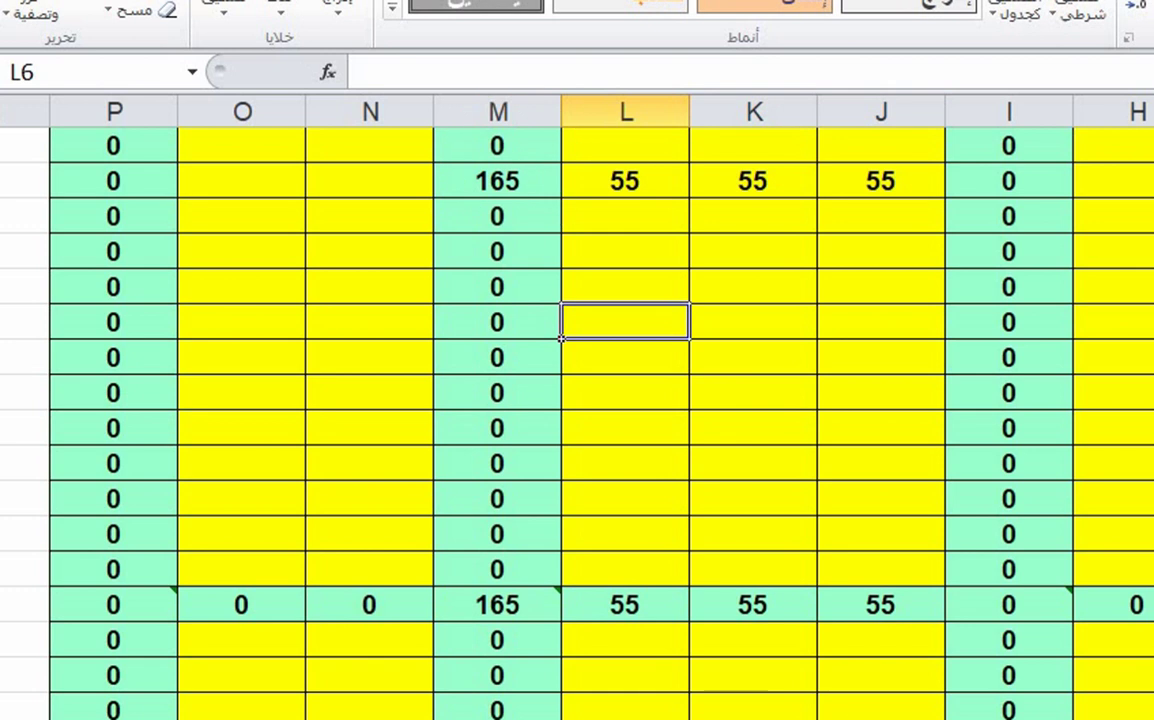
Step: Check the sum formulas in M2, L14, K14 and K29 that depend on the new row 2 values
click(520, 182)
click(632, 606)
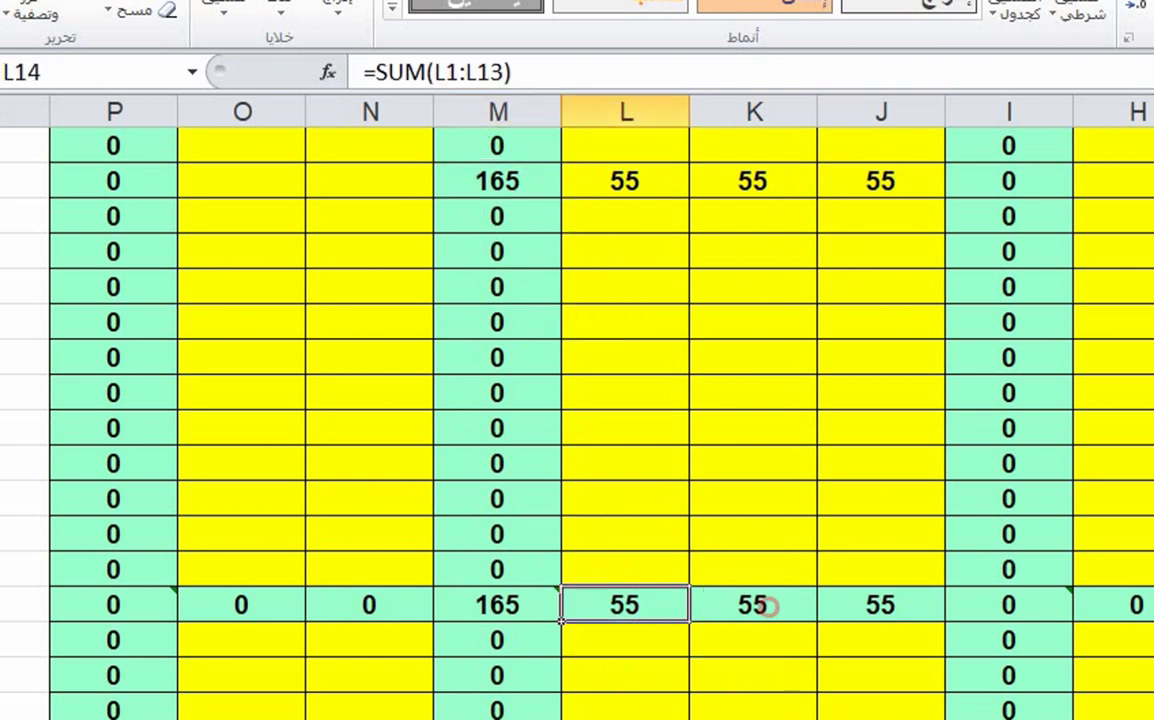
click(766, 606)
key(ctrl+Down)
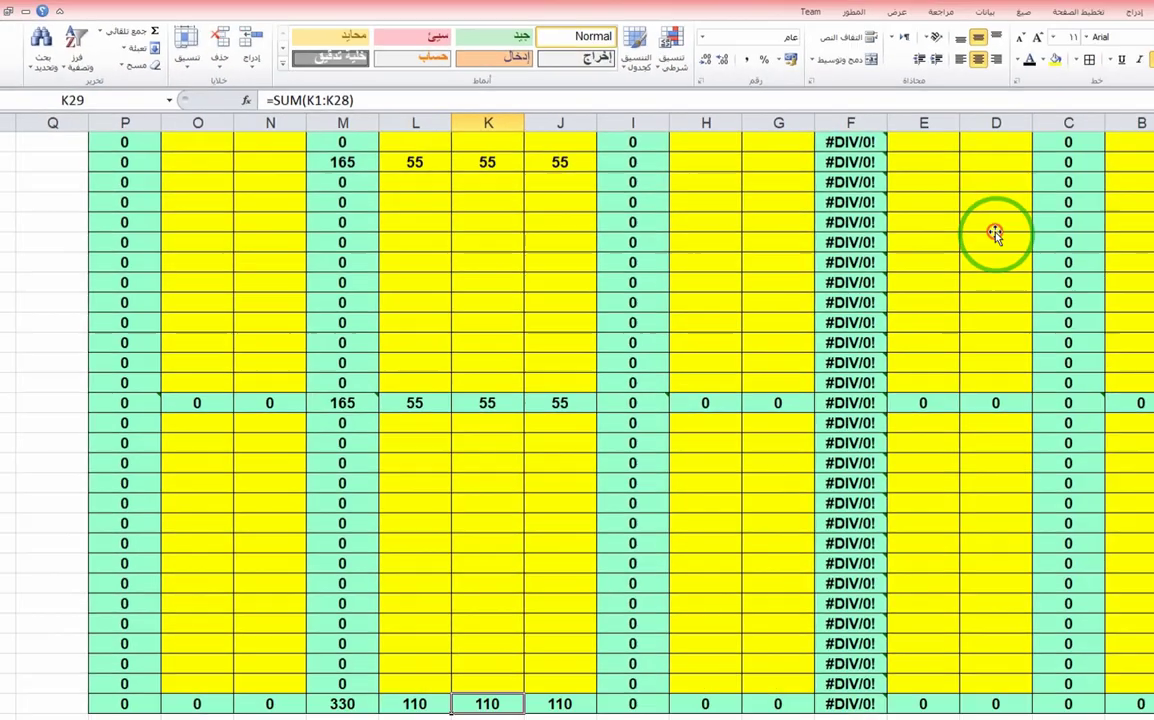
Step: Enter 22 in D4 and 55 in E4 to test the average formula in column F
click(900, 214)
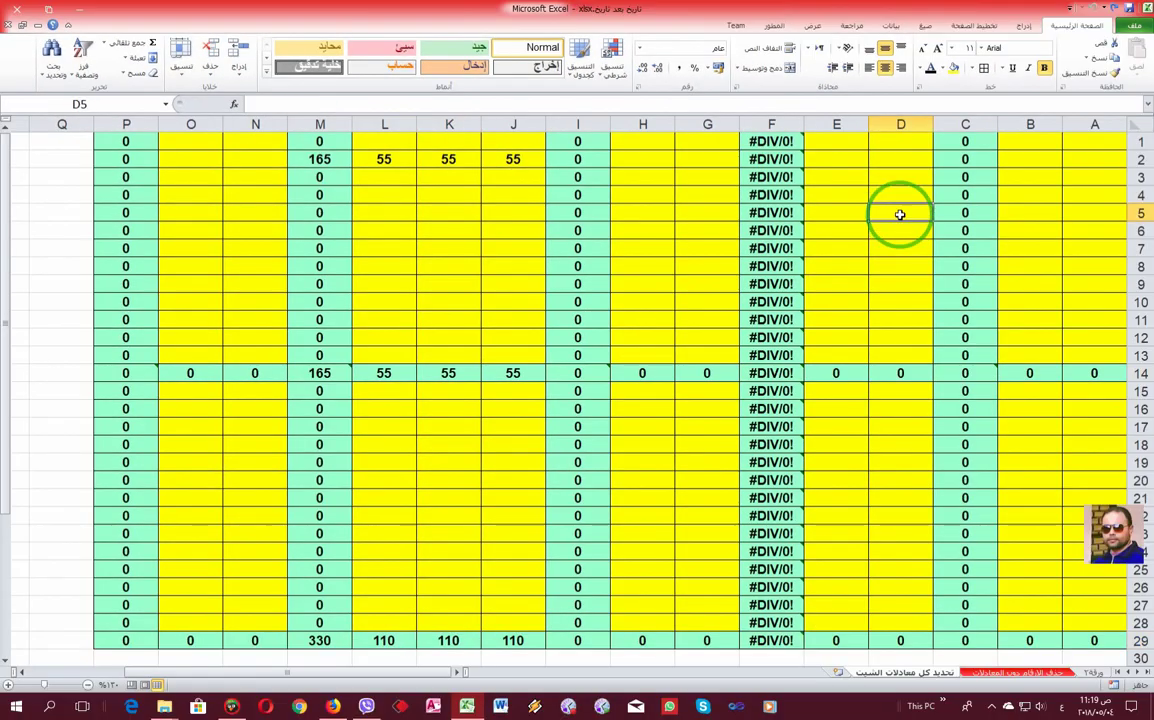
click(901, 166)
click(903, 196)
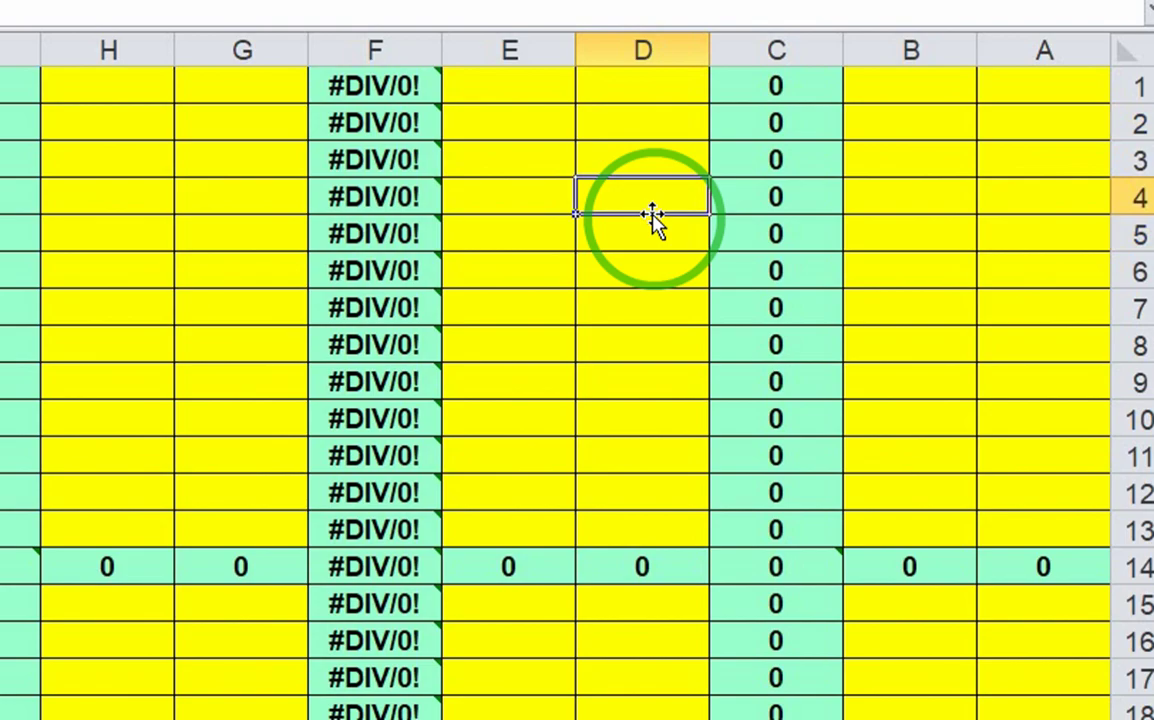
text(22)
click(508, 213)
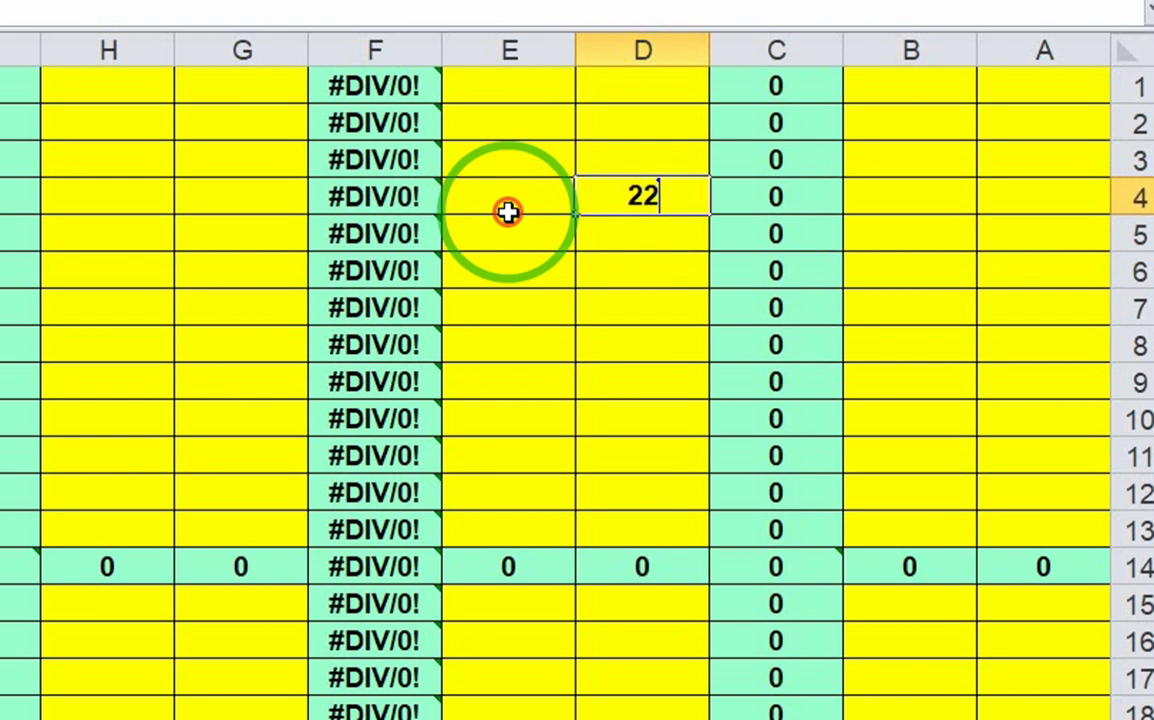
text(55)
click(528, 303)
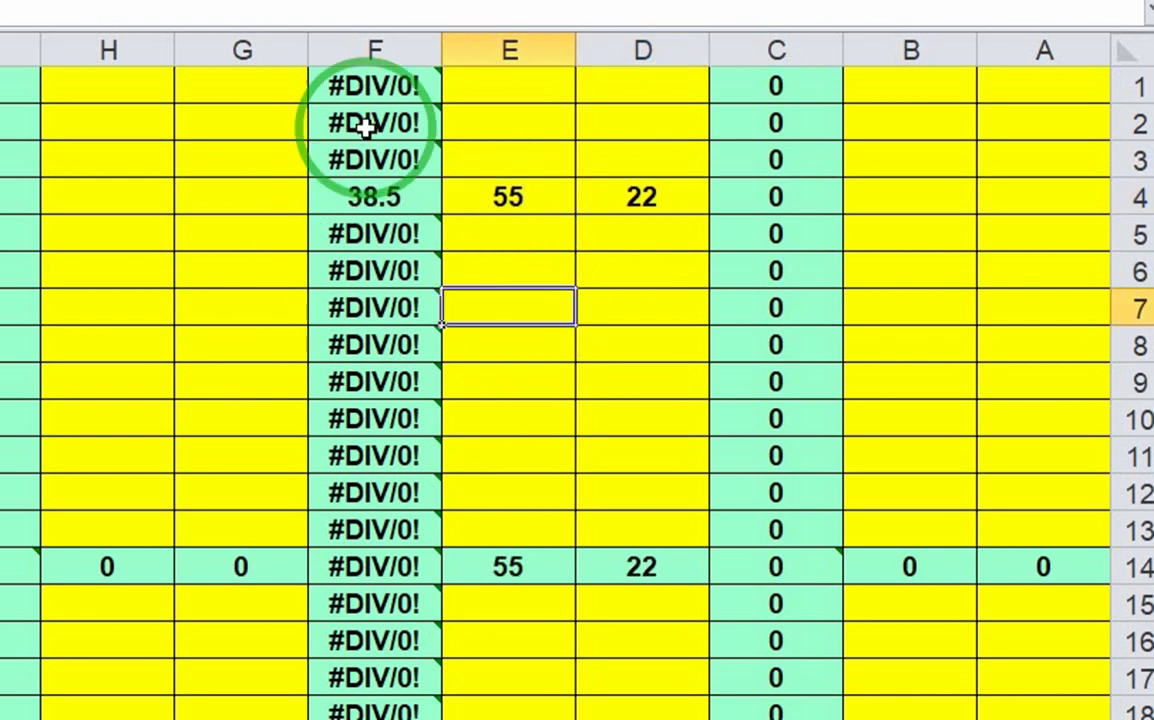
Step: Inspect the formula behind the error in cell F1 and leave it unaltered
click(381, 85)
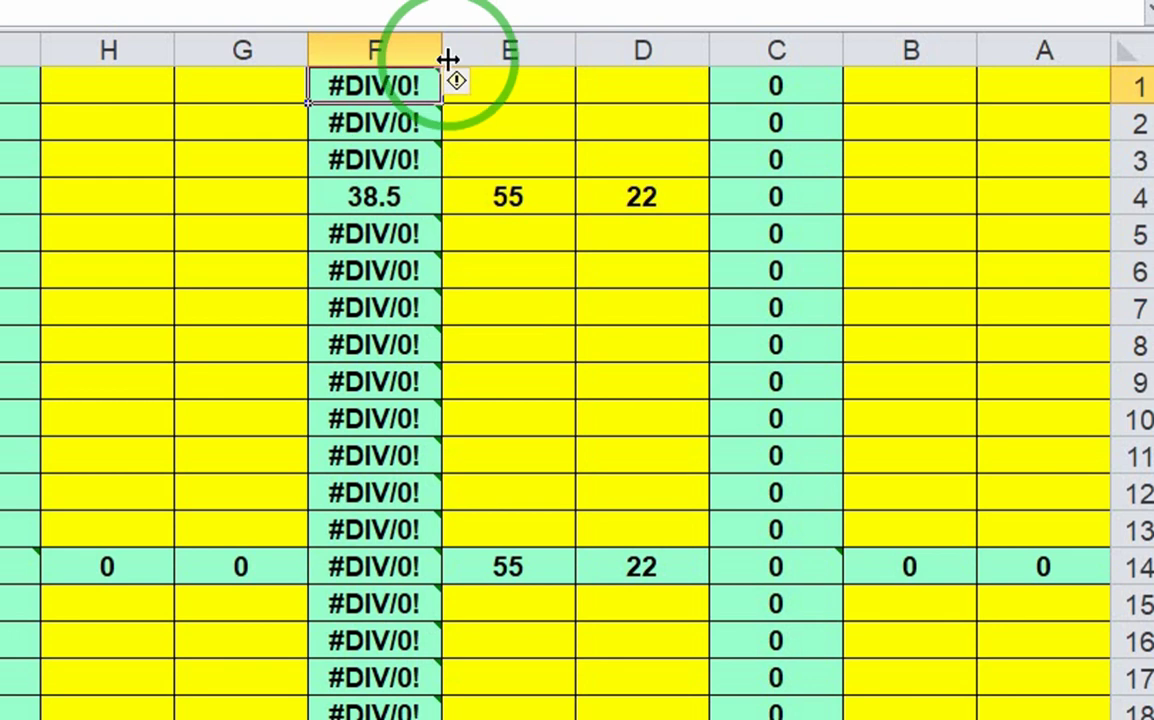
double_click(381, 85)
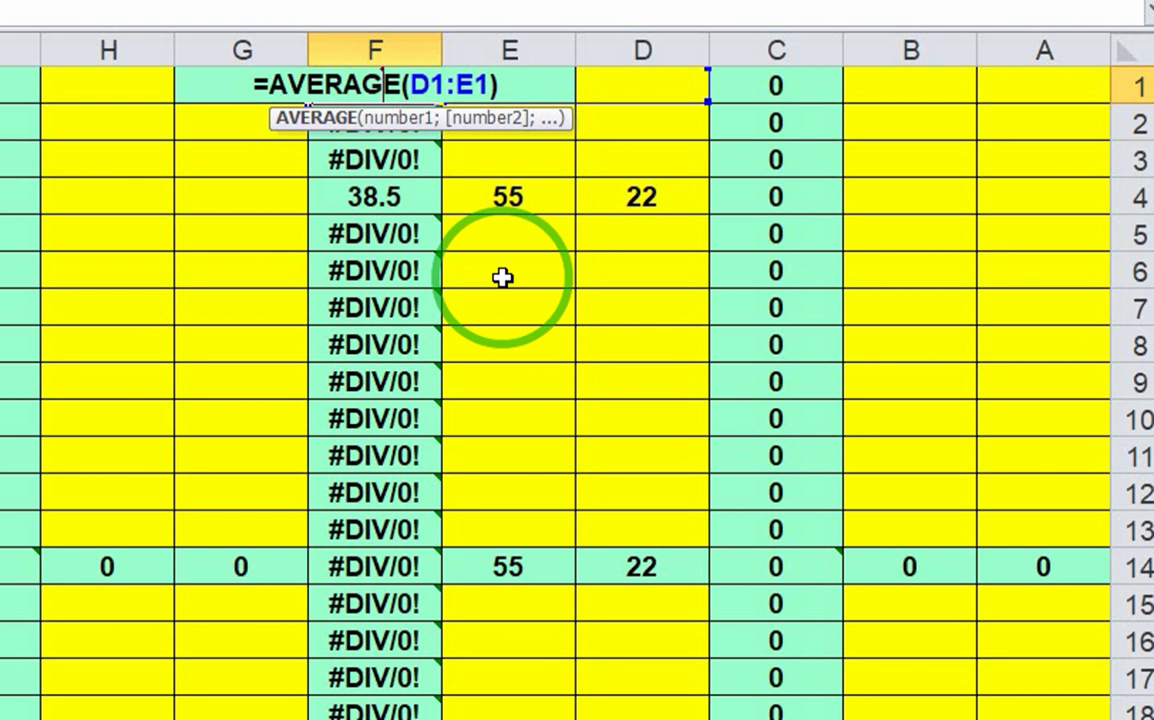
key(ctrl+Return)
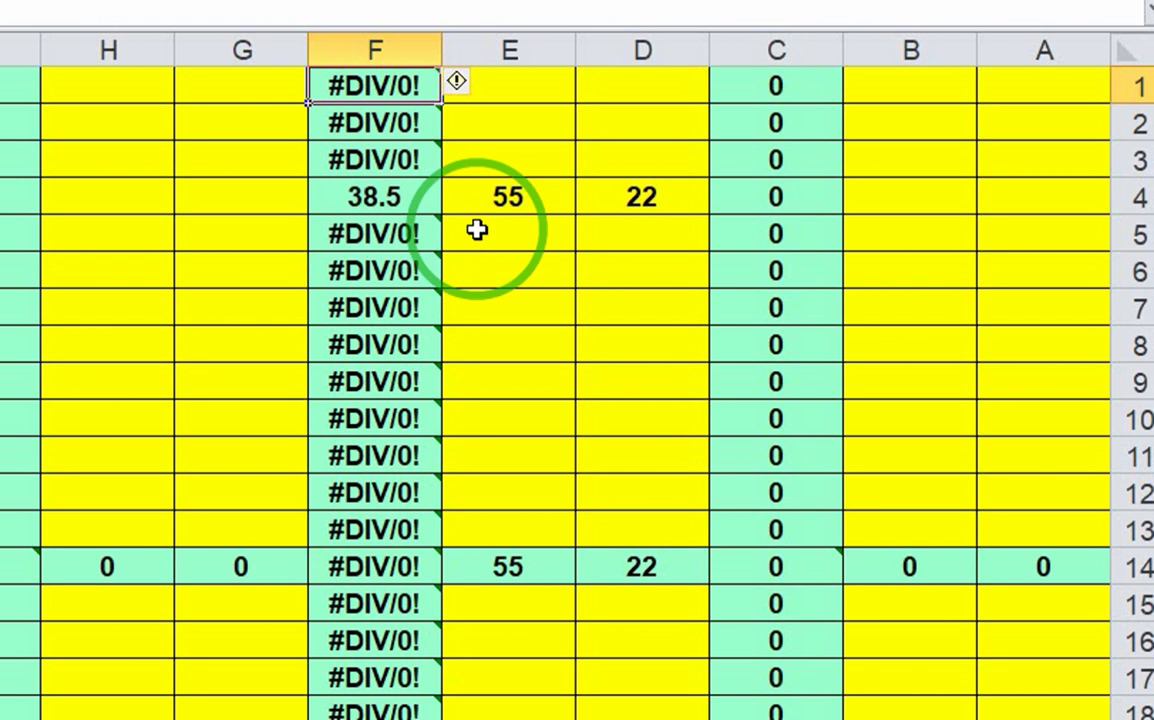
Step: Fill the whole range D1:E12 with the value 44 in one entry
mouse_move(643, 86)
mouse_down()
mouse_move(513, 445)
mouse_move(520, 478)
mouse_move(521, 467)
mouse_up()
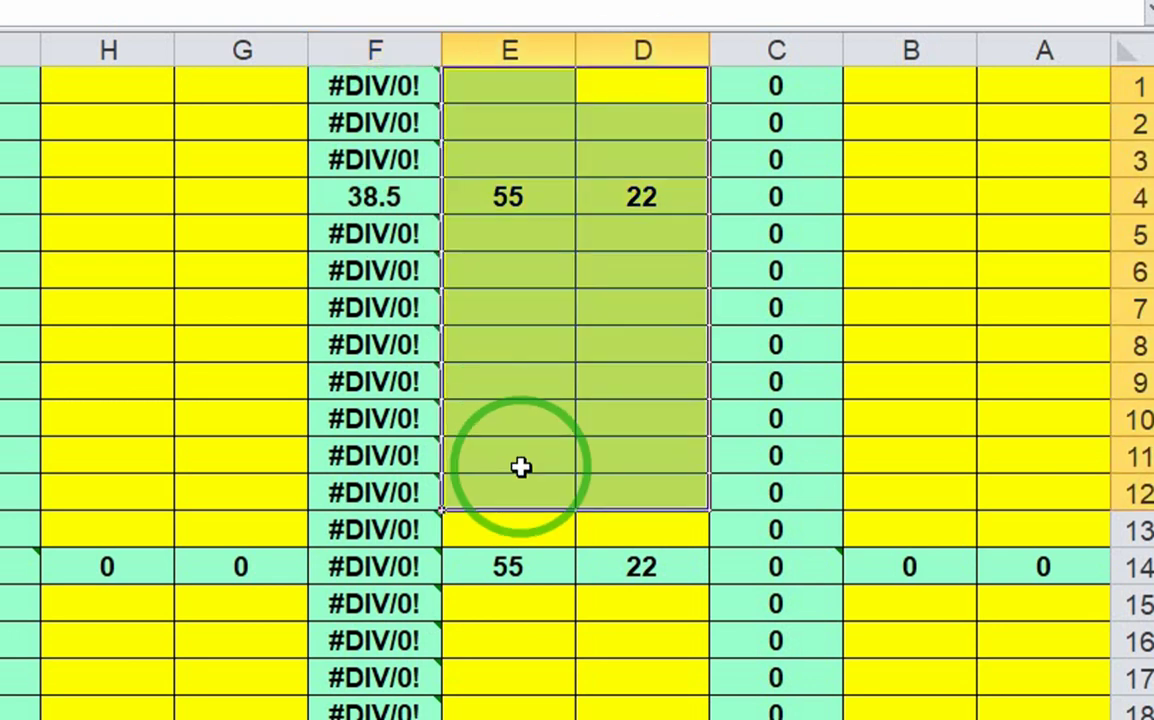
text(44)
key(ctrl+Return)
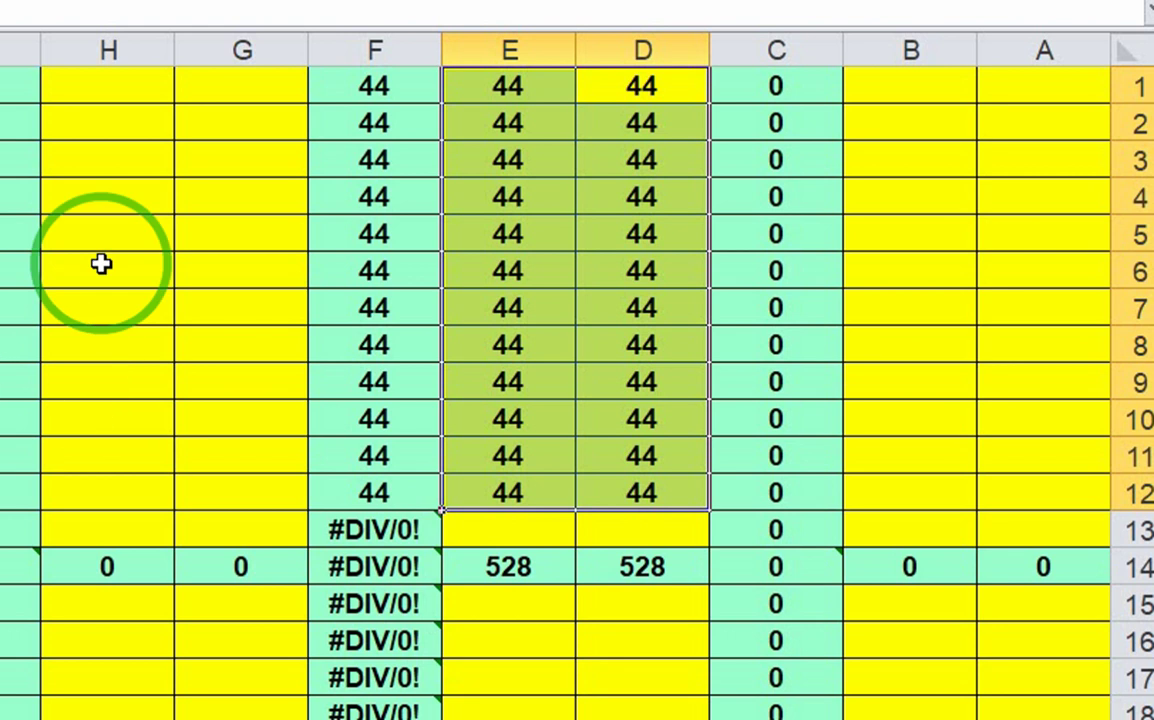
click(147, 185)
click(98, 198)
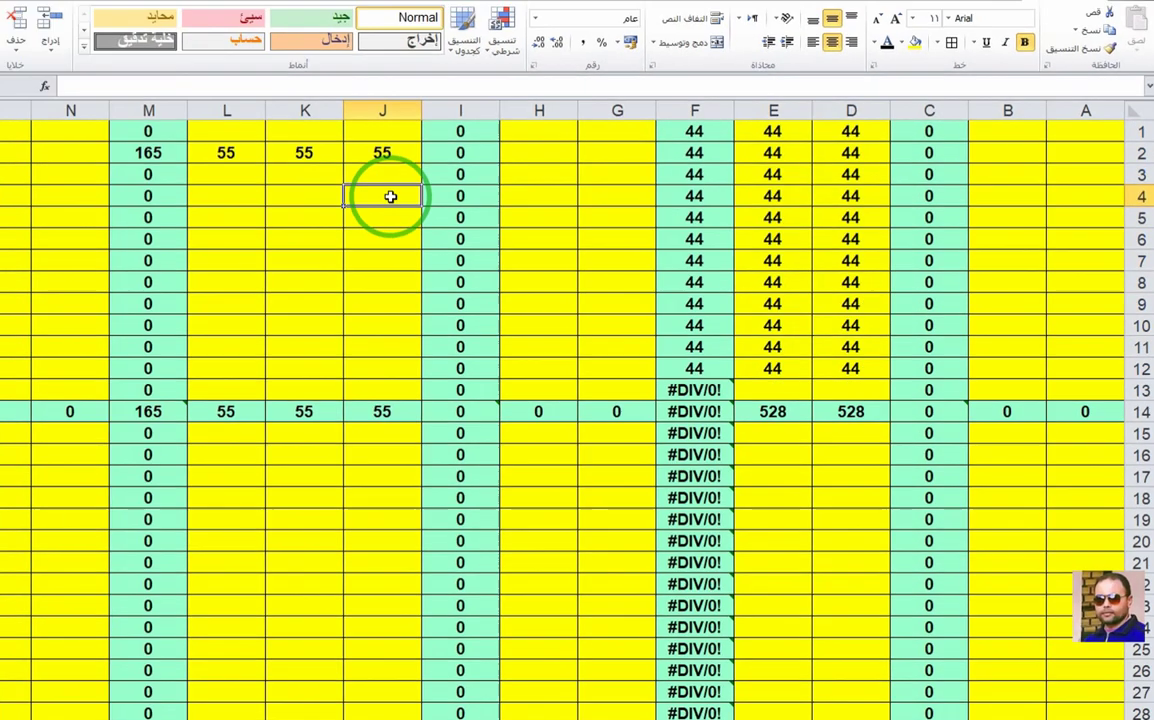